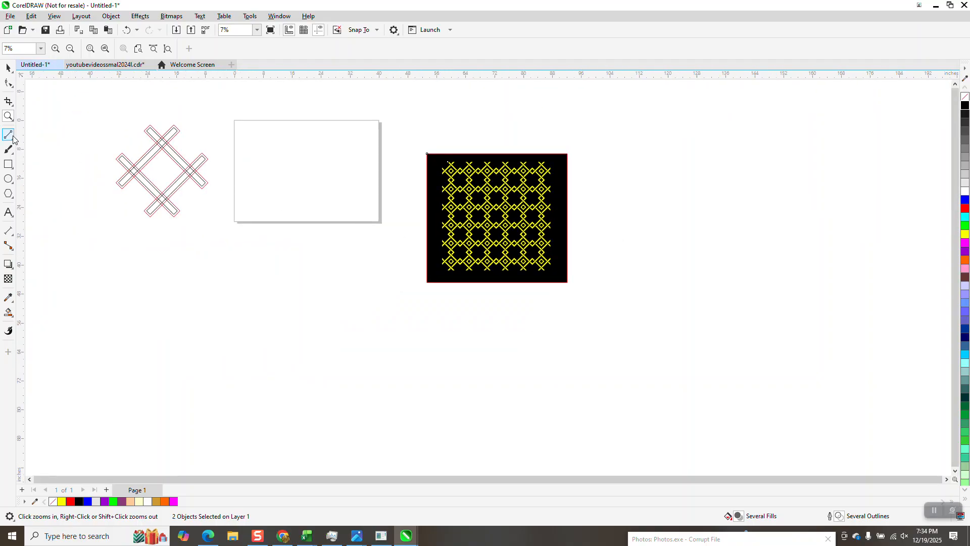
Draw a square about 14.8 inches wide centred on the blank page.
click(9, 164)
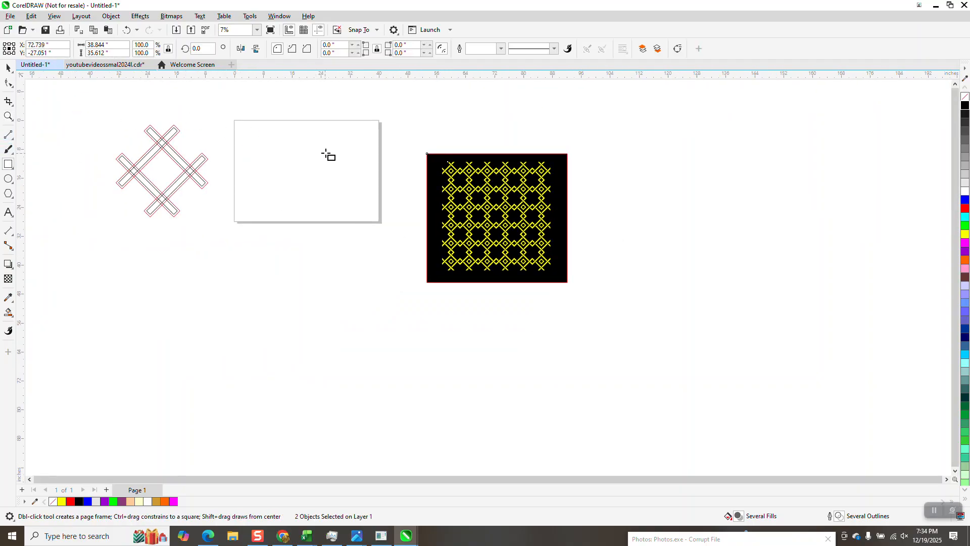
drag(337, 150, 286, 201)
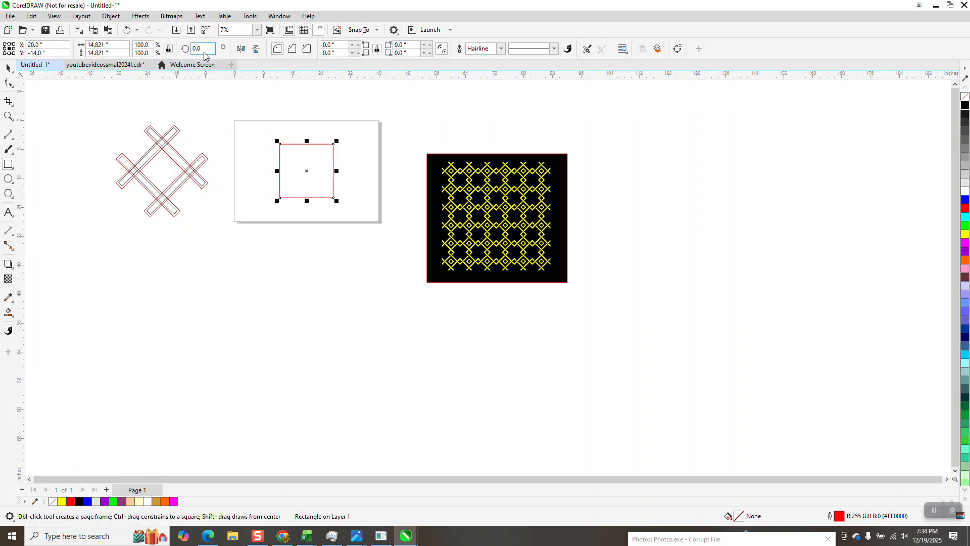
text(45)
key(Return)
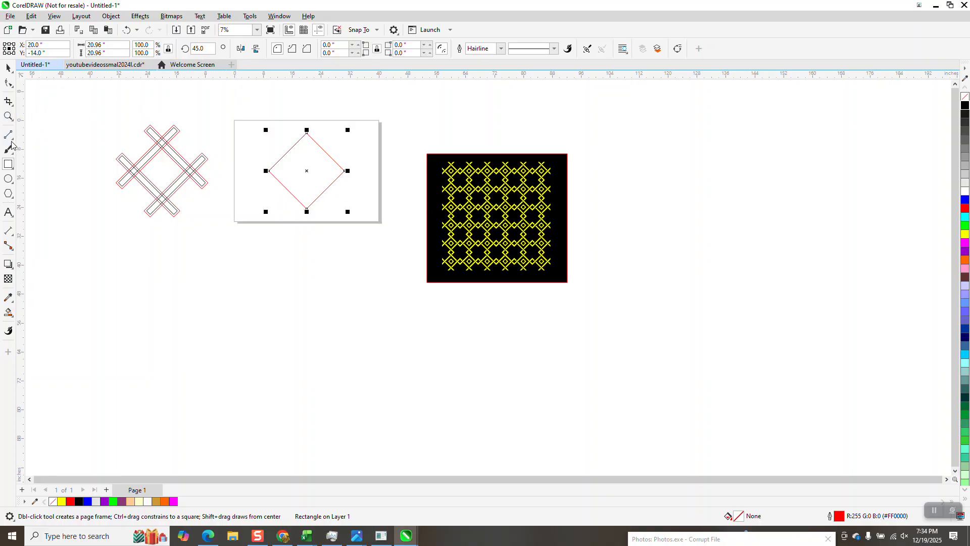
click(8, 117)
drag(192, 117, 487, 278)
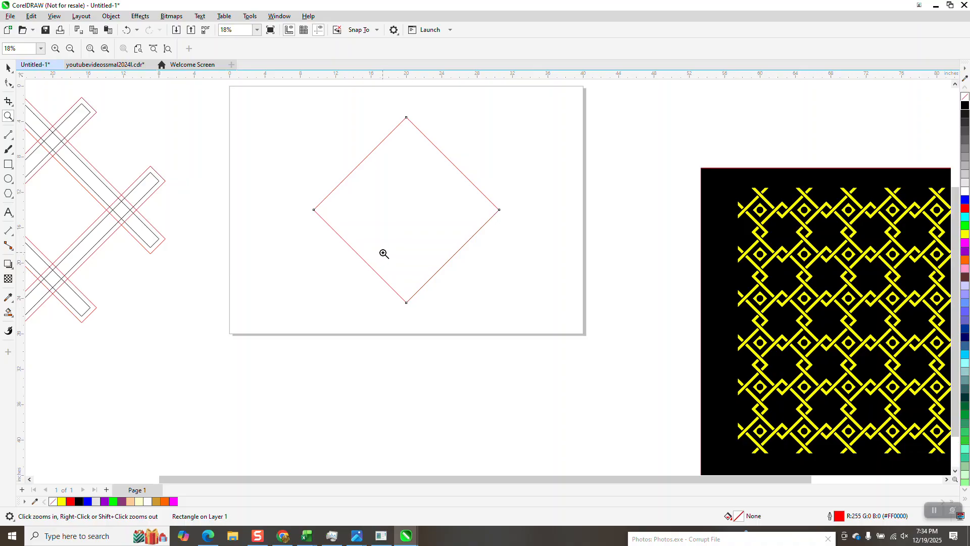
click(128, 31)
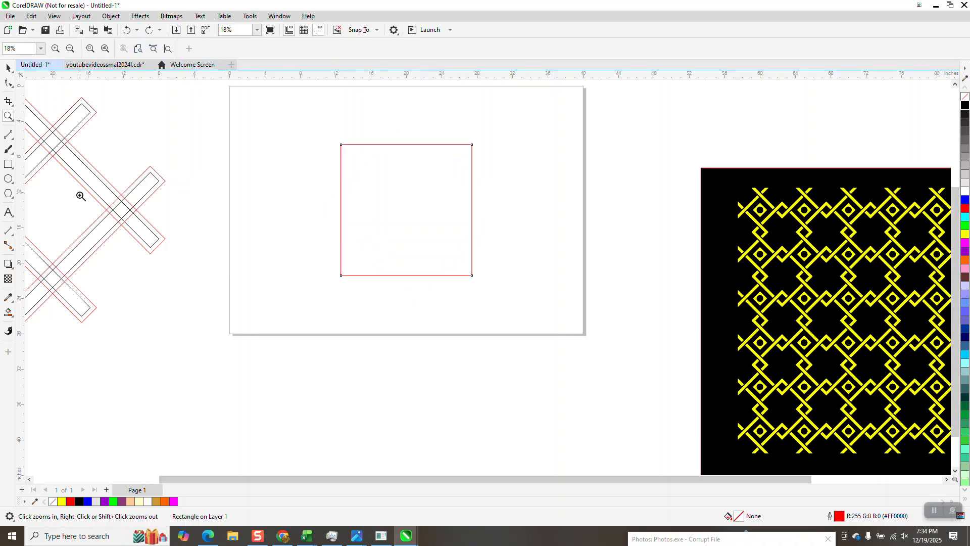
Draw a straight diagonal line from the square's lower-right corner to its upper-left corner.
click(11, 137)
click(46, 143)
drag(472, 276, 341, 145)
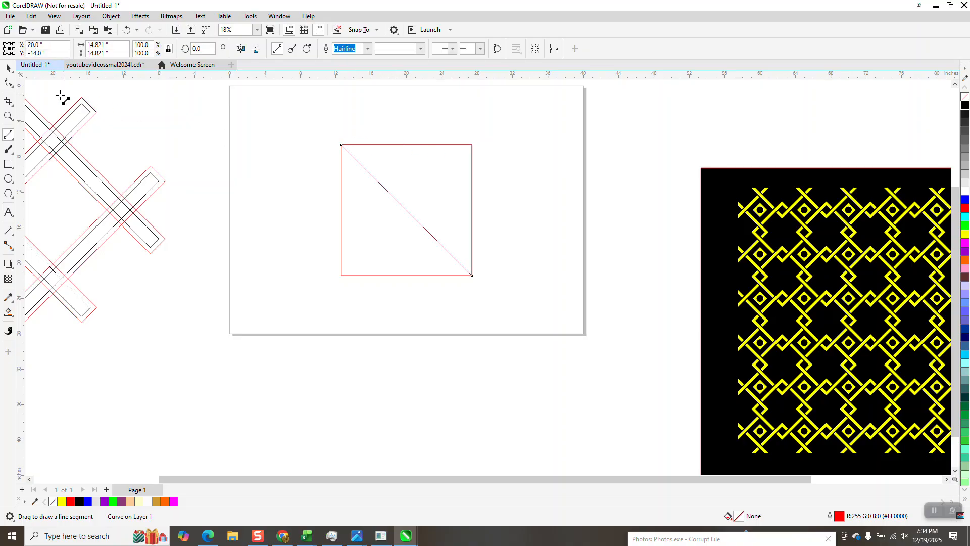
Place a copy of the diagonal line with its midpoint on the square's upper-right corner, keeping the original in place.
click(8, 68)
drag(405, 210, 473, 145)
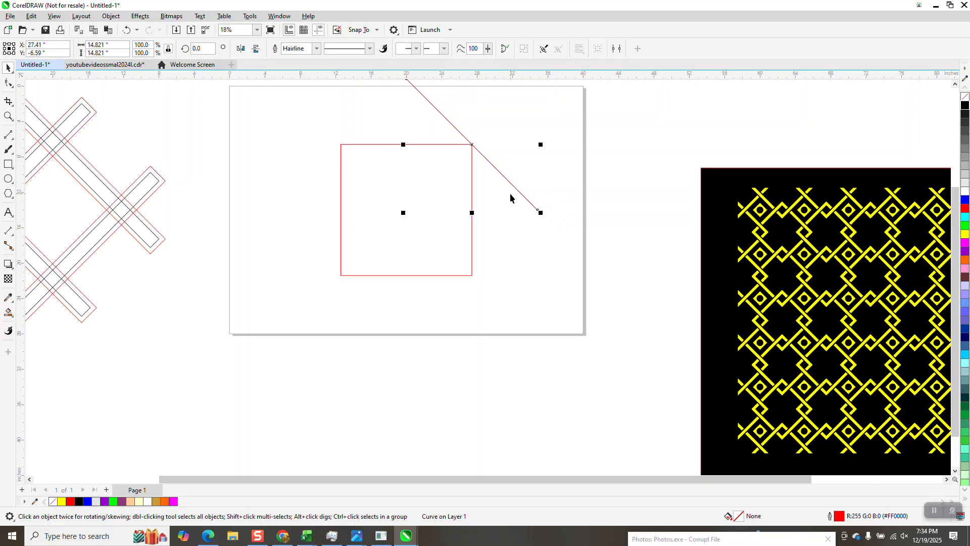
key(ctrl+z)
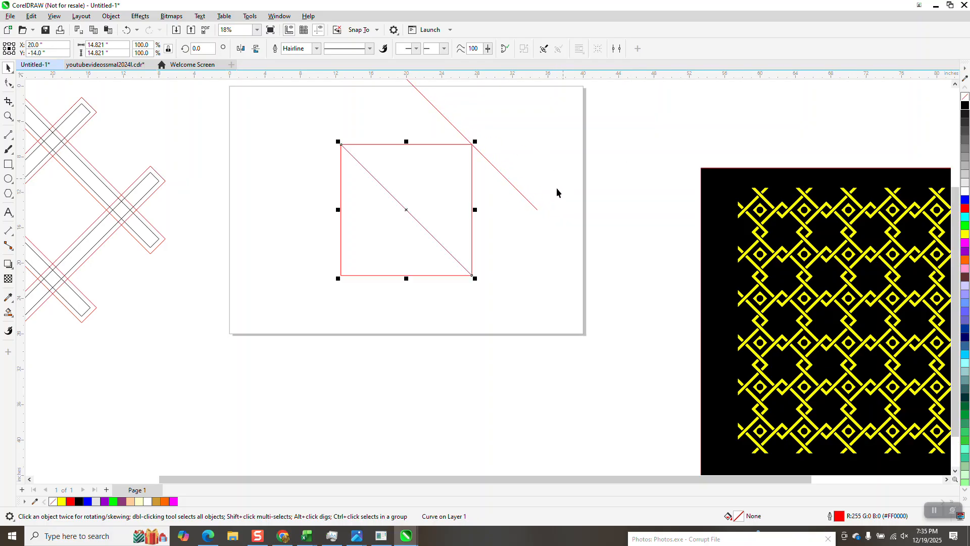
Blend the two parallel diagonal lines with one intermediate step, and break the blend apart into separate lines.
shift+click(514, 189)
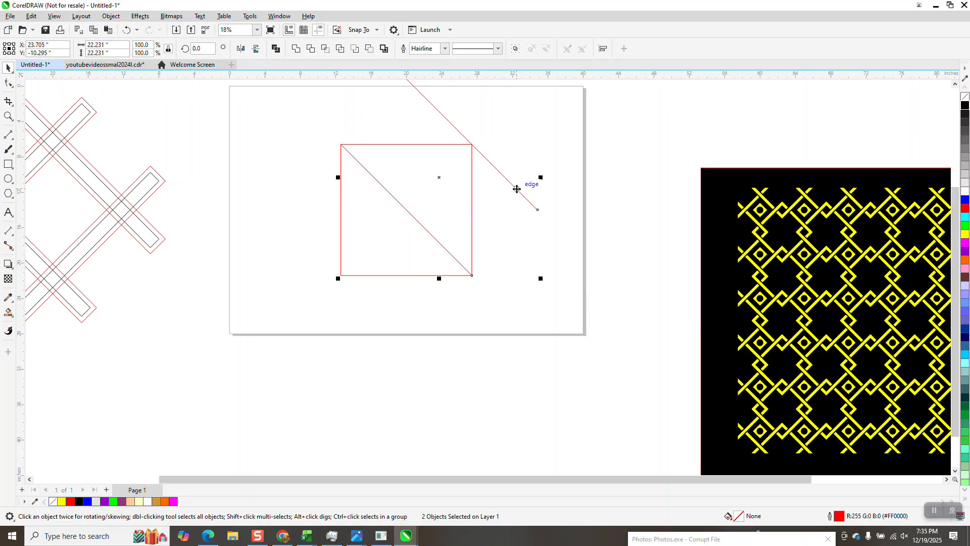
click(136, 17)
click(144, 238)
click(914, 277)
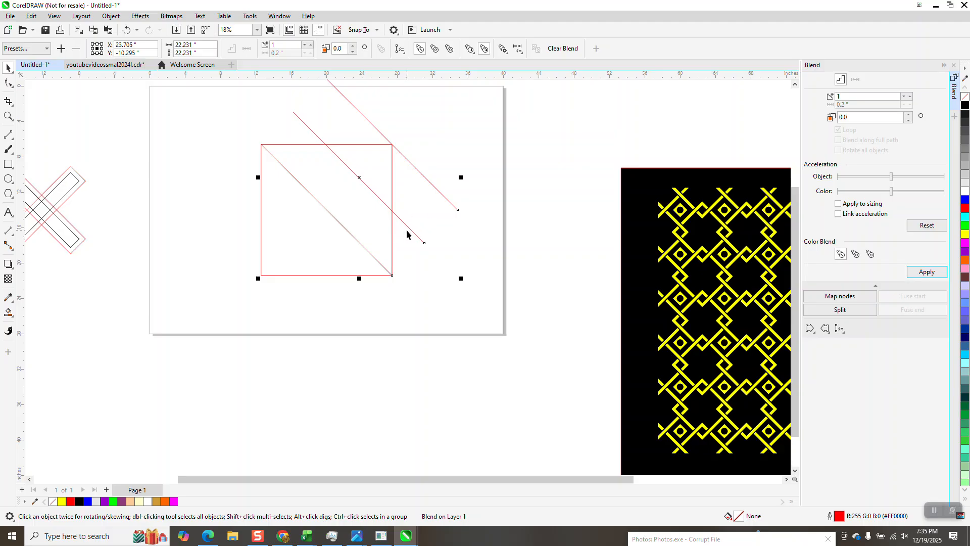
scroll(406, 234, down, 1)
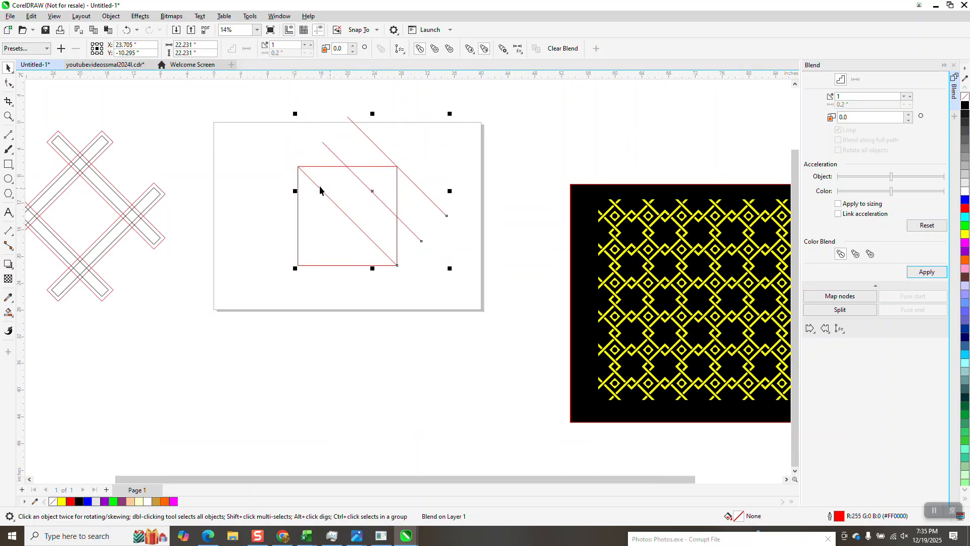
drag(272, 116, 451, 268)
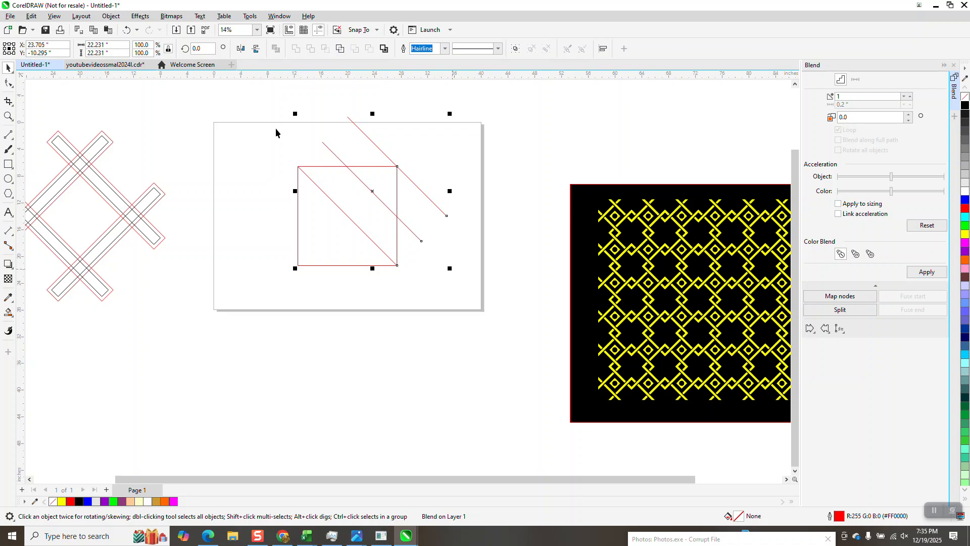
click(111, 15)
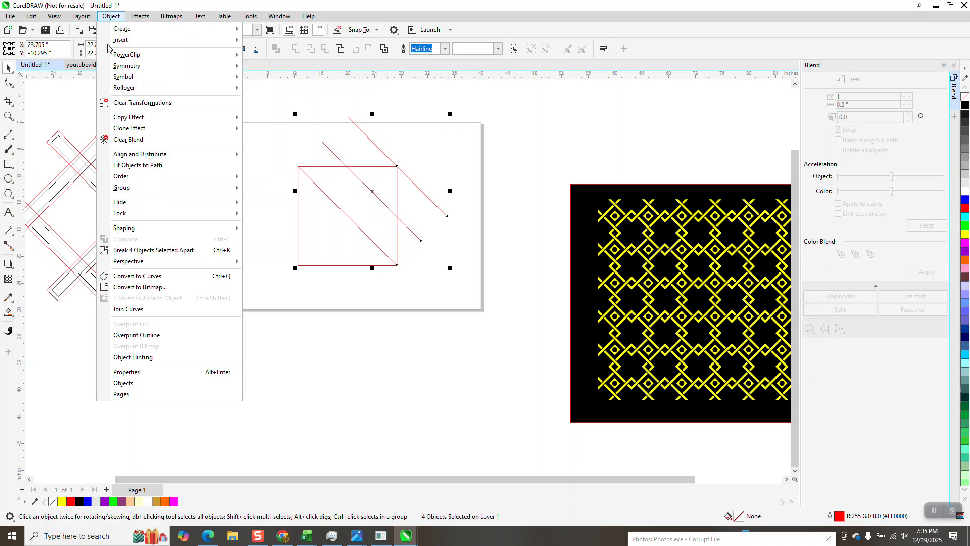
click(167, 250)
Move the outer line from the upper-right to the lower-left corner of the square and blend it with the central diagonal in one step.
click(406, 175)
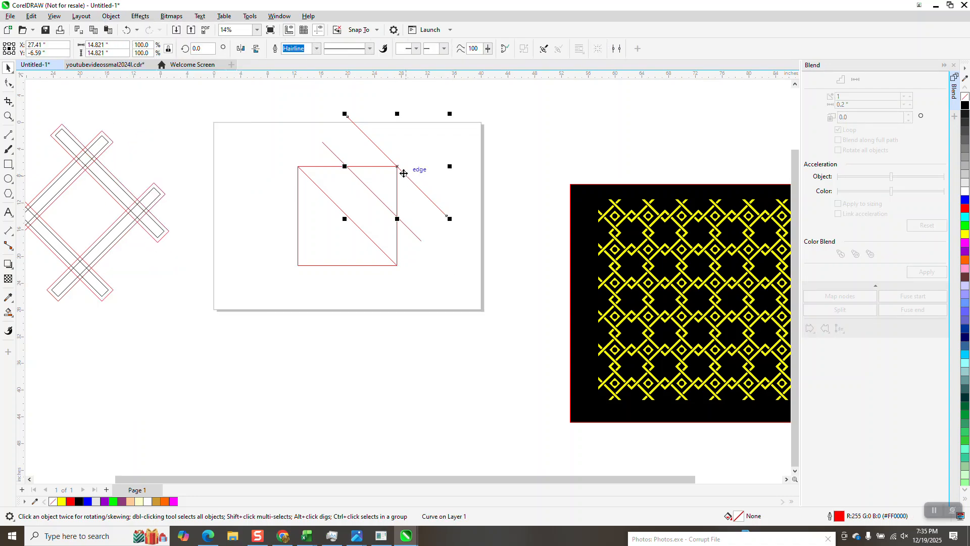
drag(390, 188, 302, 263)
shift+click(333, 202)
click(927, 272)
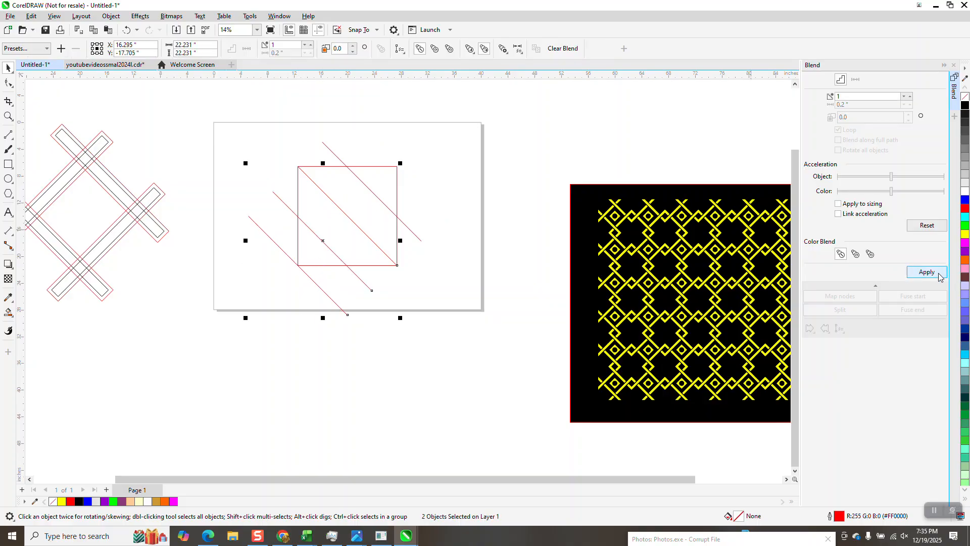
Break the new blend apart and delete both the outer lower-left line and the central diagonal.
click(110, 16)
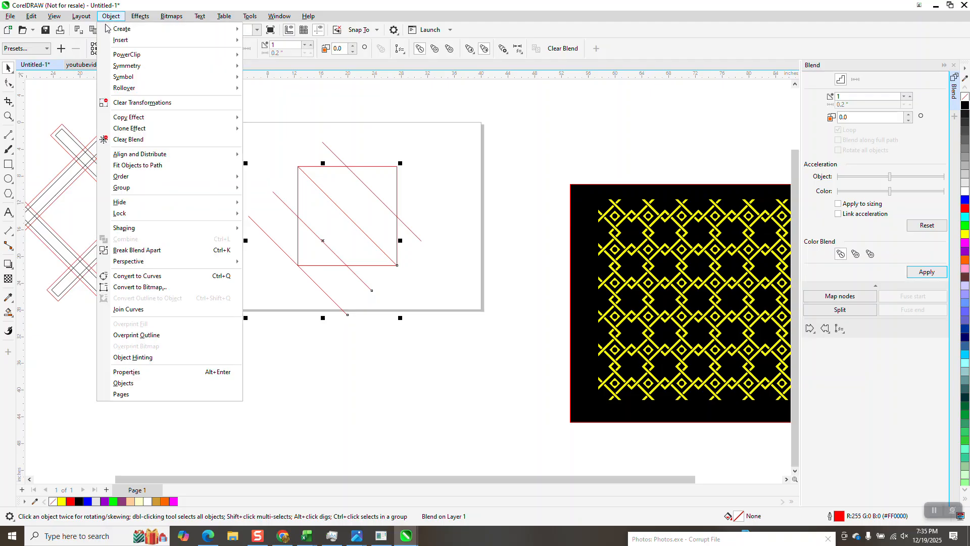
click(133, 250)
click(259, 228)
key(Delete)
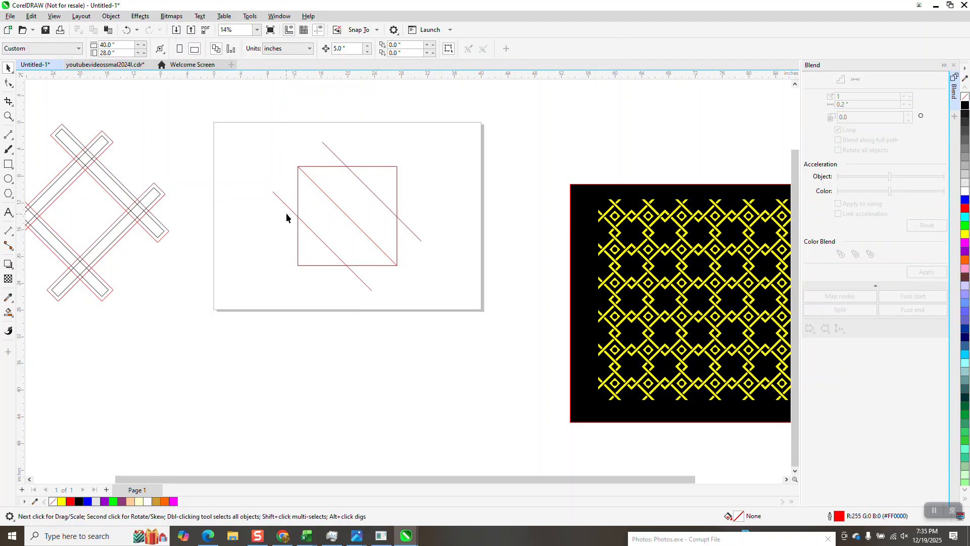
click(324, 195)
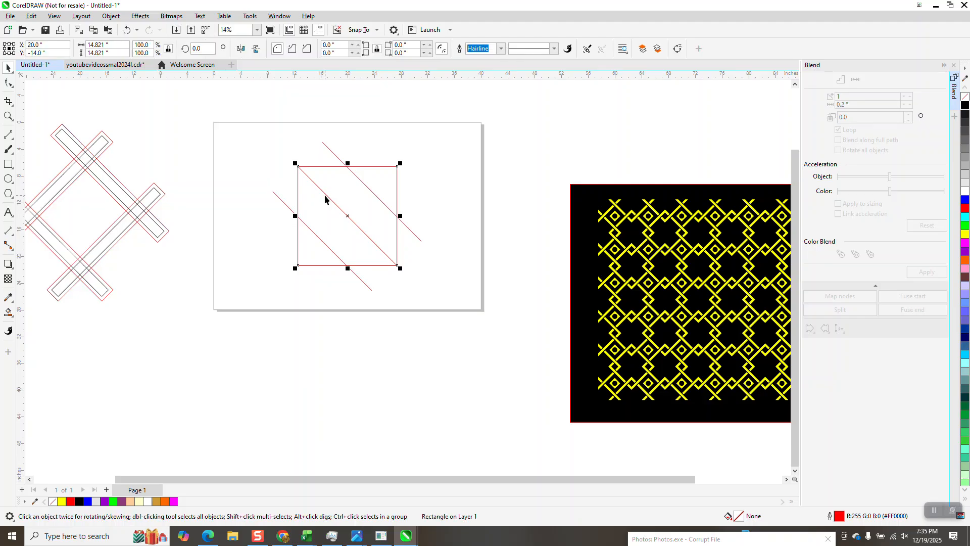
click(342, 192)
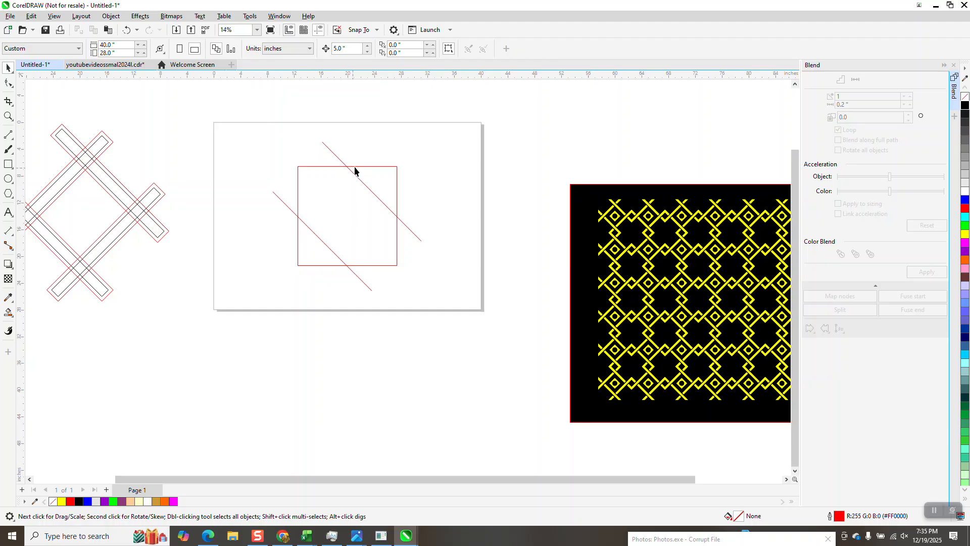
Set the outline width of the two remaining diagonal lines to 100 pt.
click(286, 204)
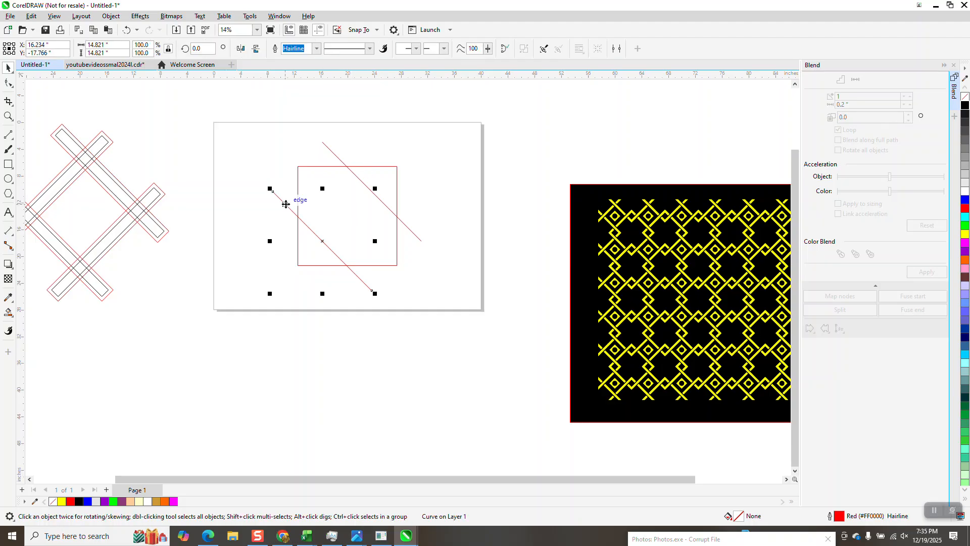
shift+click(338, 159)
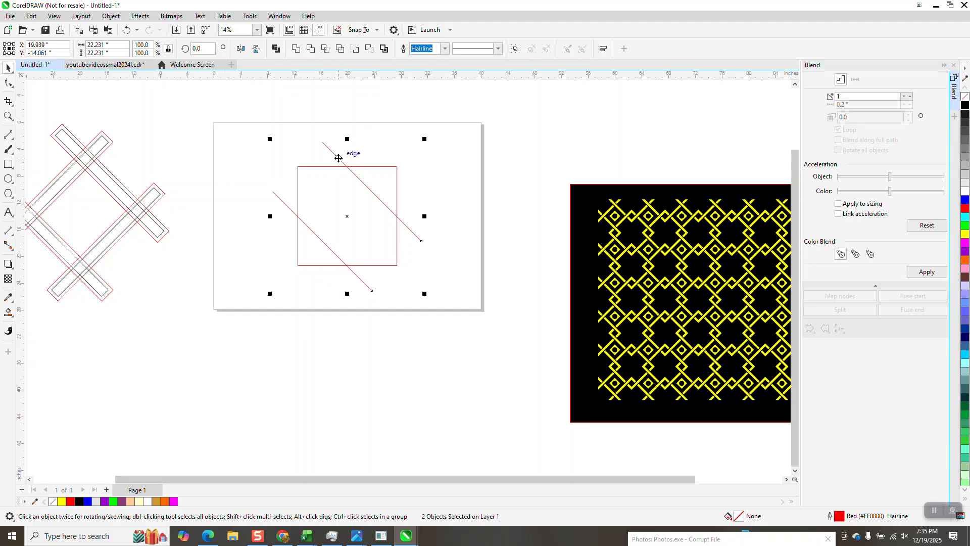
click(954, 65)
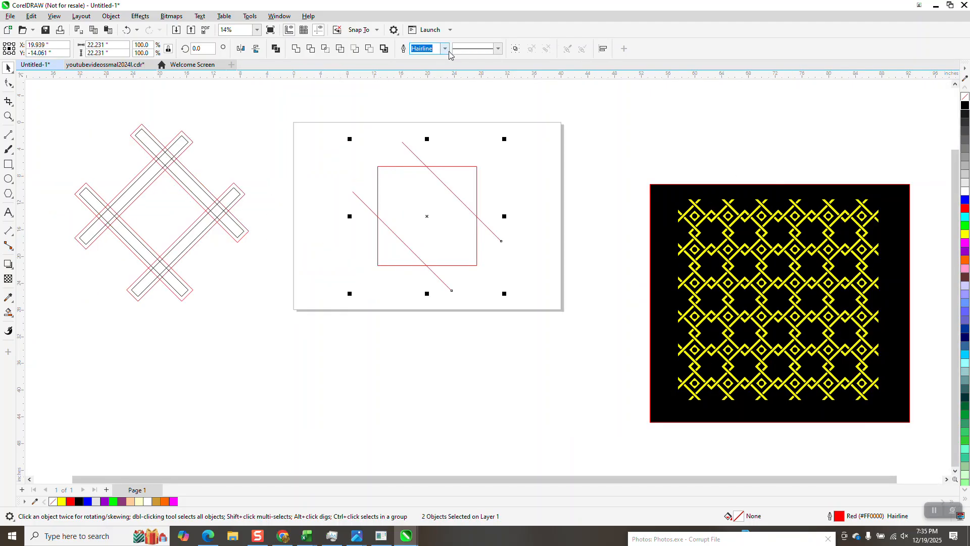
text(10)
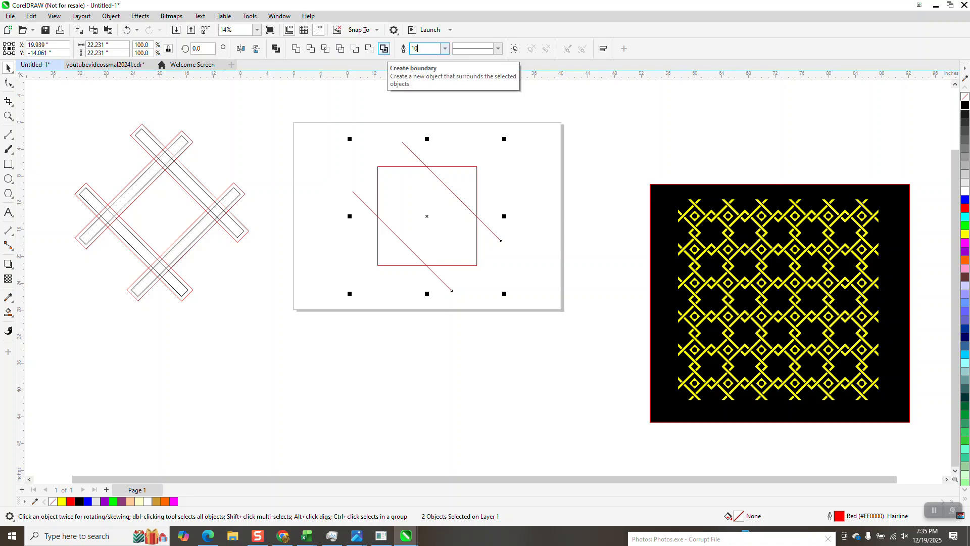
text(0)
key(Return)
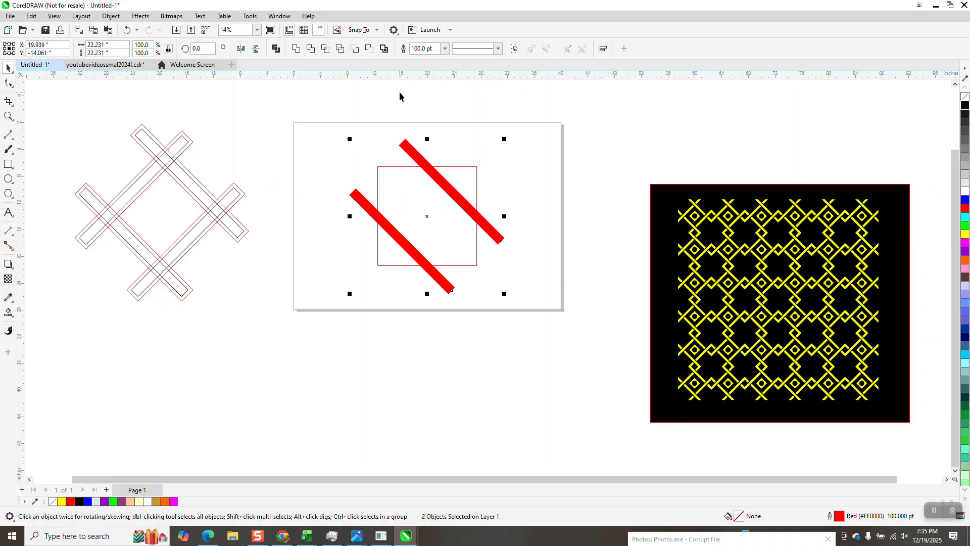
Convert the two thick outlines to objects and give them no fill and a black outline.
click(111, 17)
mouse_move(119, 192)
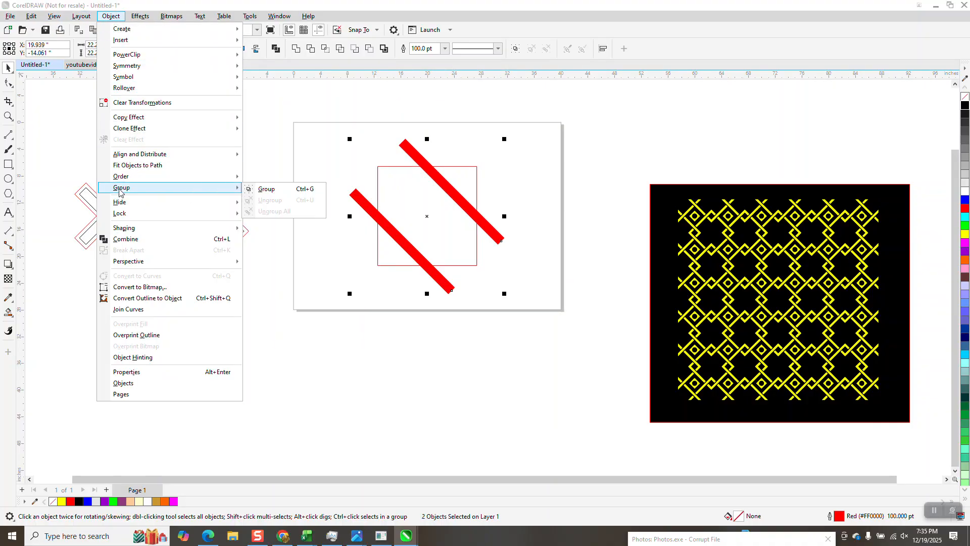
click(145, 298)
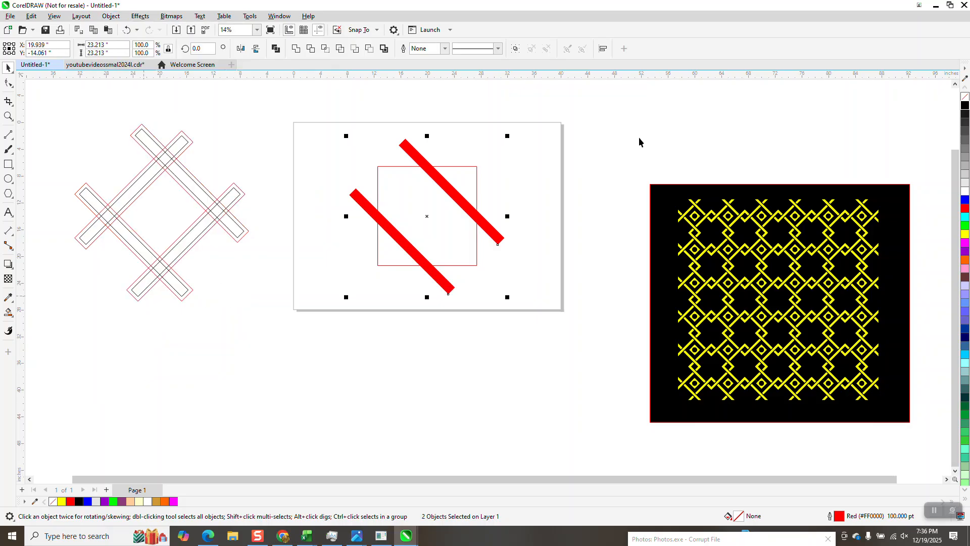
click(966, 96)
right_click(965, 105)
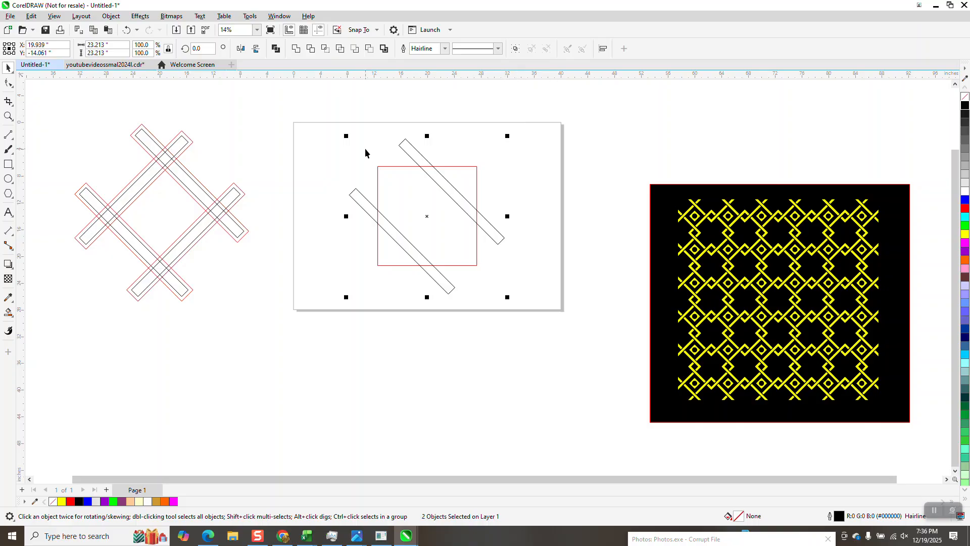
Create a copy of the two strips rotated by 90 degrees so that they cross the originals.
click(202, 49)
text(90)
key(Return)
click(565, 103)
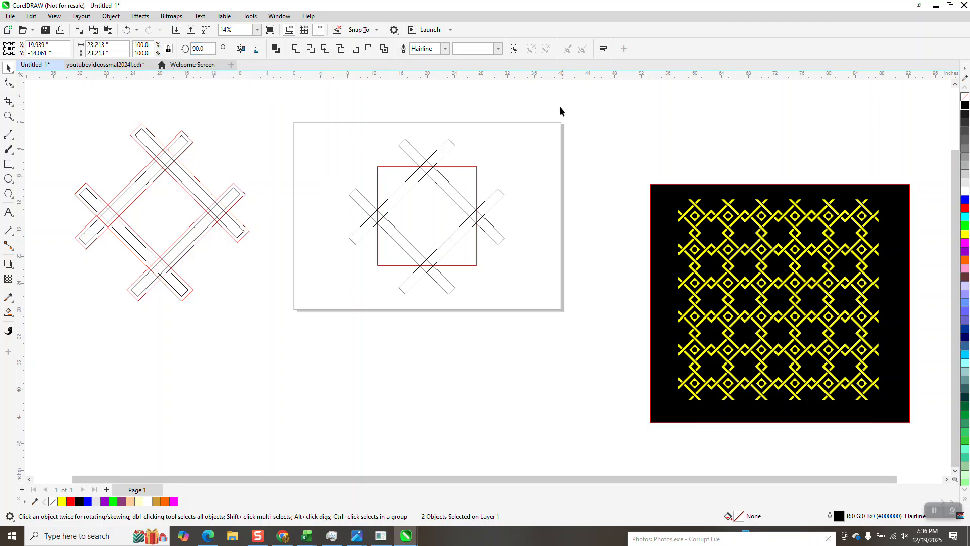
Apply a one-step outside contour with a 0.5-inch offset and red outline to the upper-right strip.
click(413, 153)
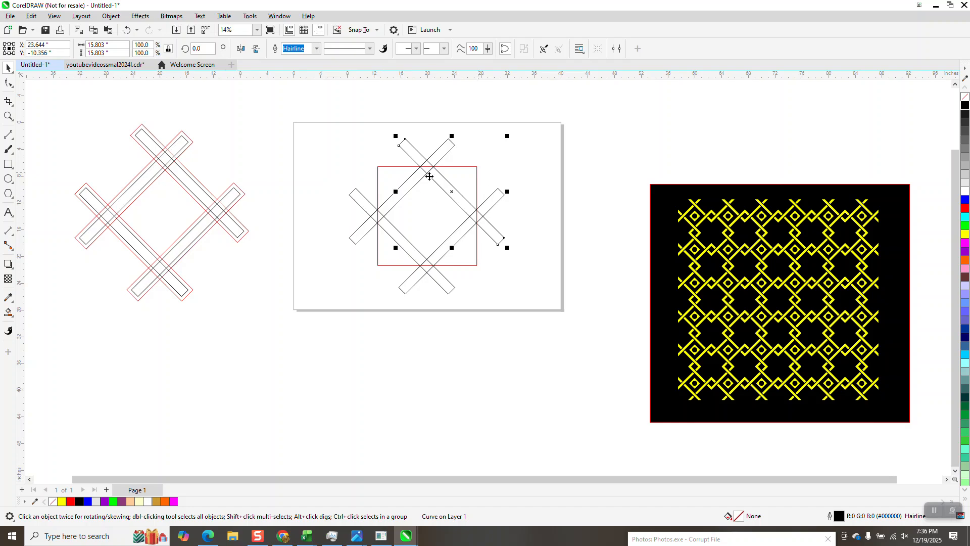
click(381, 130)
click(404, 145)
key(F10)
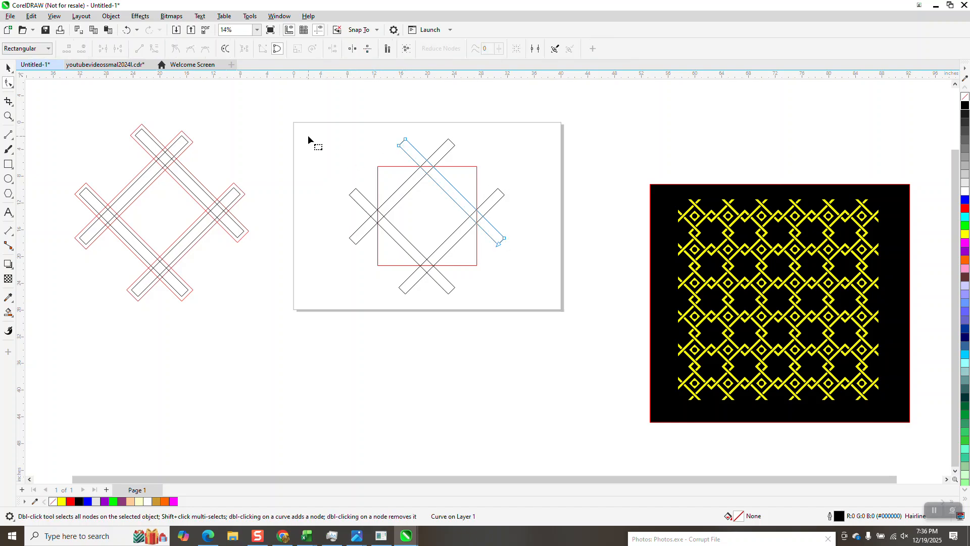
click(9, 67)
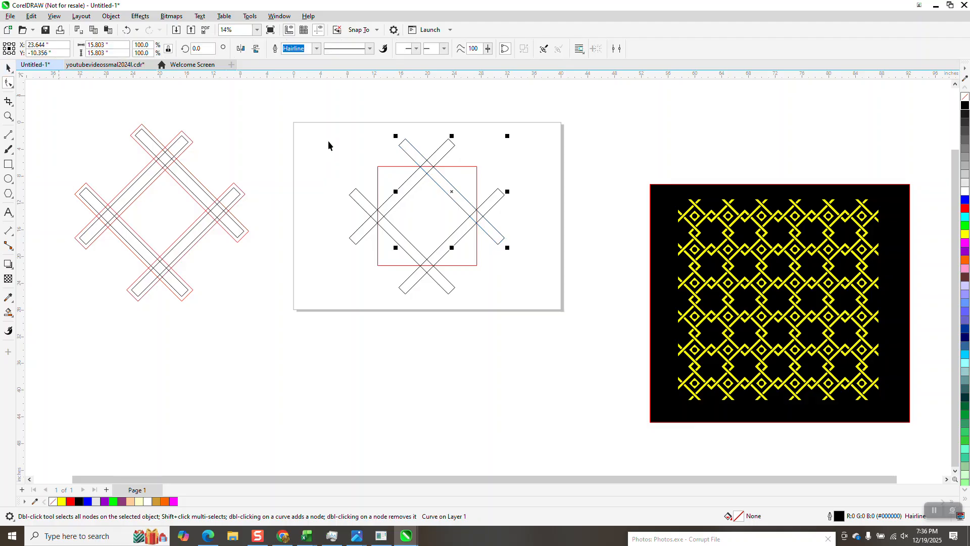
click(136, 17)
click(170, 246)
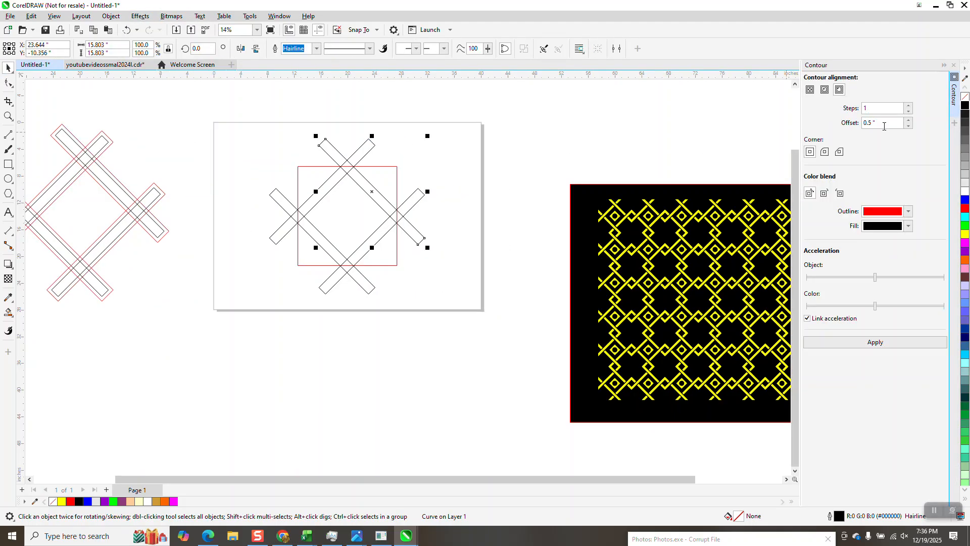
click(876, 342)
Apply the same one-step outside contour with a 0.5-inch offset and red outline to the three remaining strips.
click(373, 148)
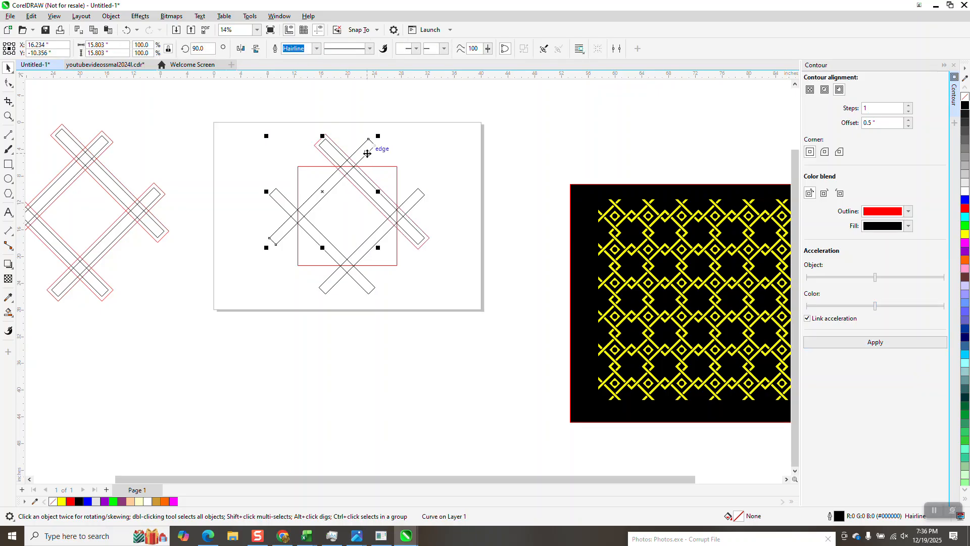
click(843, 342)
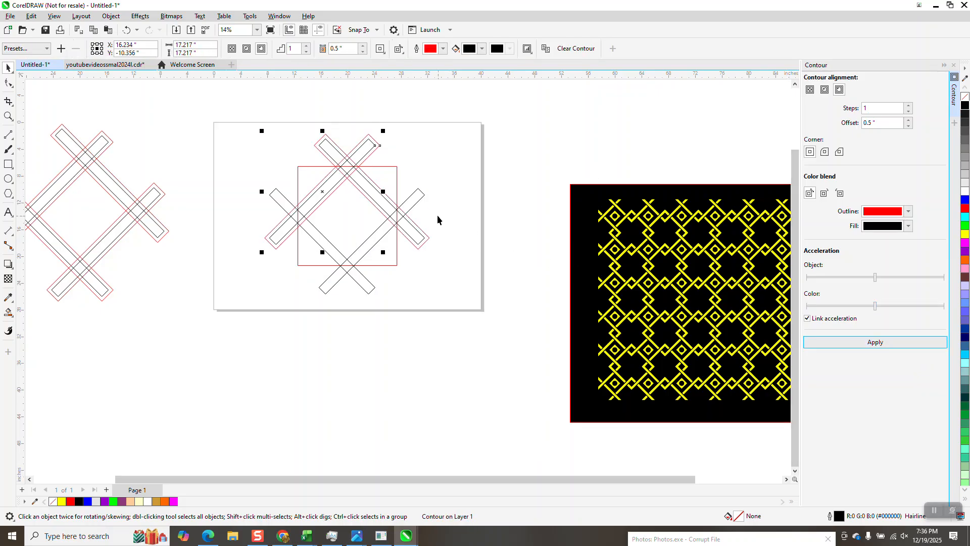
click(414, 201)
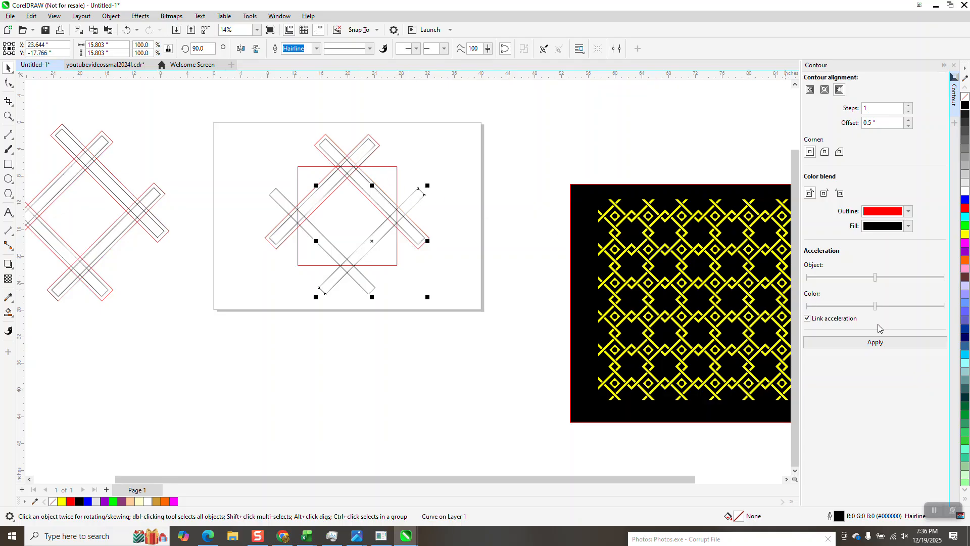
click(880, 343)
click(375, 290)
click(882, 342)
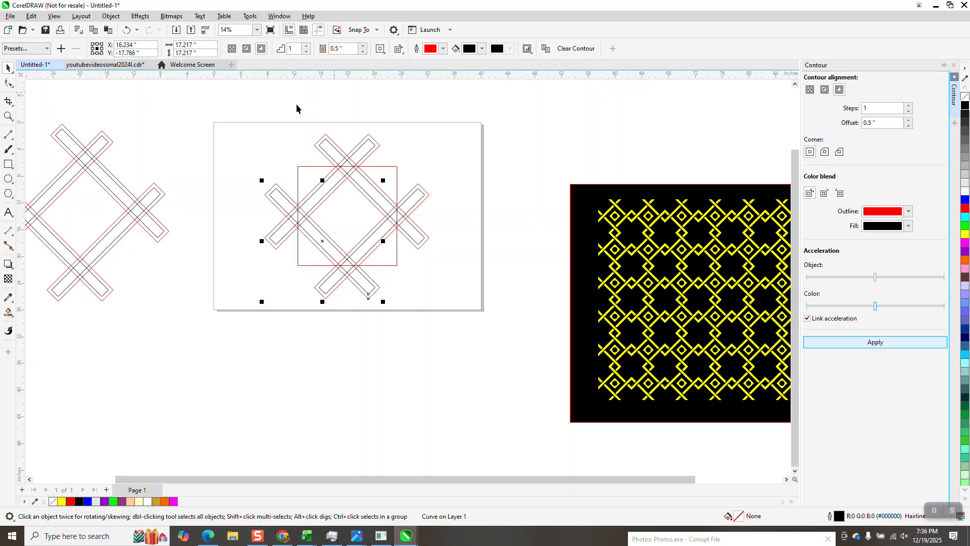
Set the document's nudge distance to 20 inches.
click(8, 116)
click(276, 109)
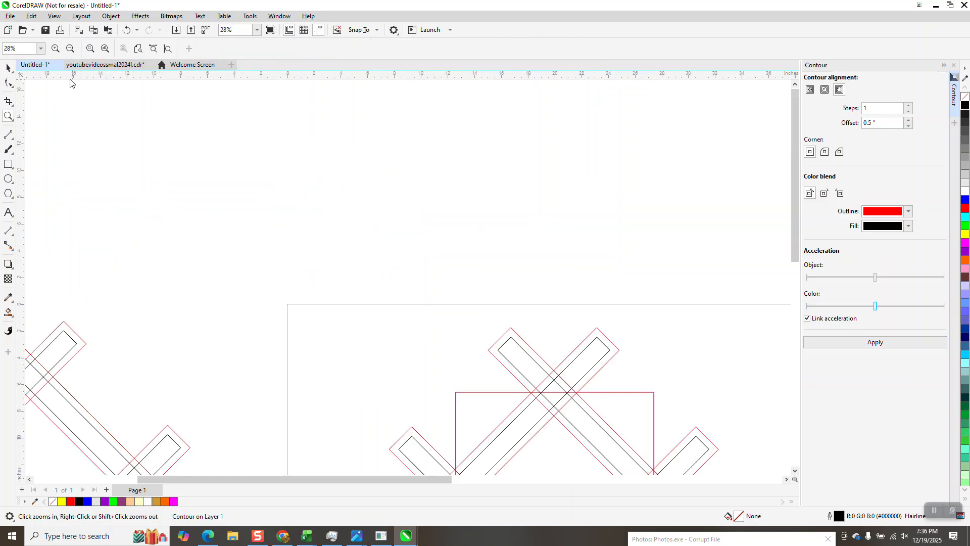
click(8, 68)
scroll(205, 117, down, 2)
click(312, 124)
click(348, 49)
text(20)
scroll(333, 84, down, 2)
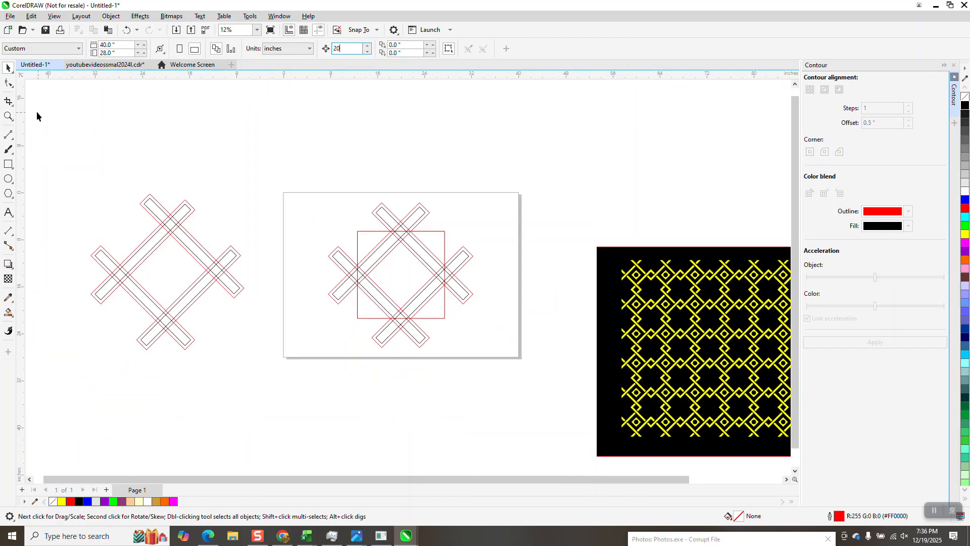
Smart-fill the upper-right strip with black along its length and through its upper crossing, leaving a gap at its lower crossing.
click(8, 116)
drag(318, 193, 556, 358)
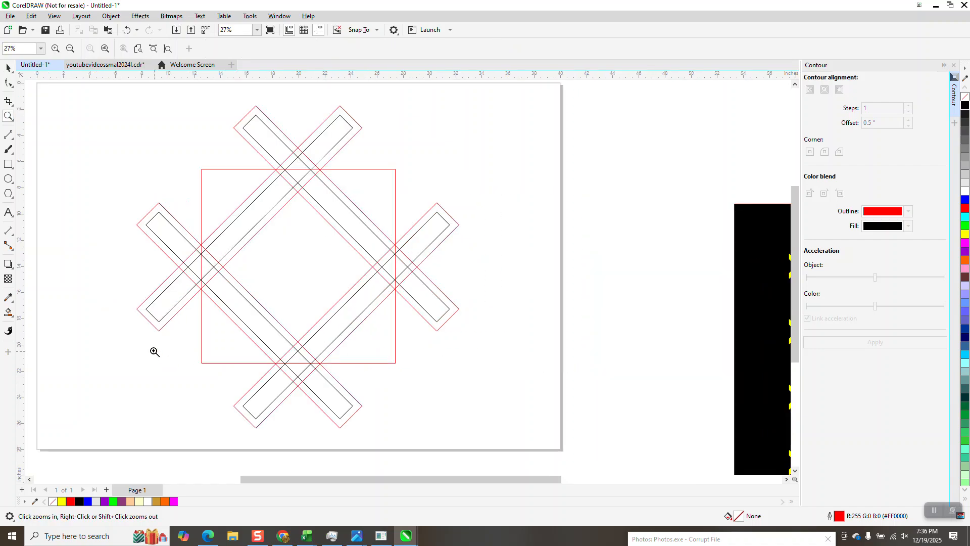
click(8, 312)
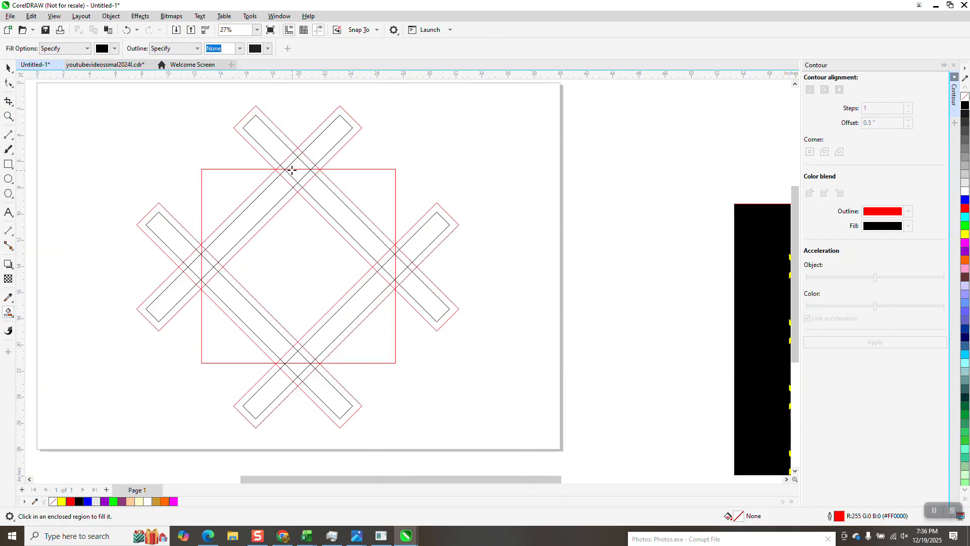
click(272, 146)
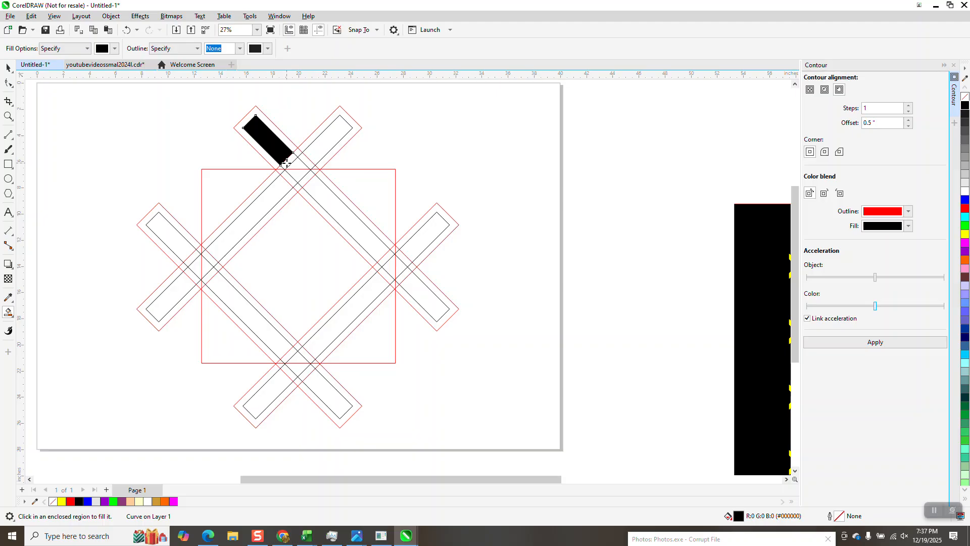
click(308, 179)
click(299, 174)
click(382, 243)
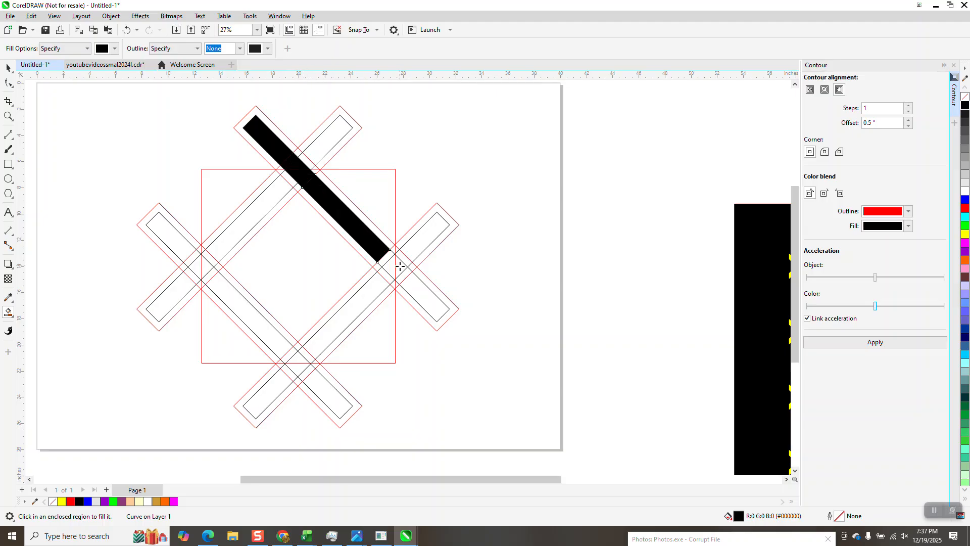
click(424, 292)
Move the finished yellow pattern and its black background rectangle down, clear of the area beside the page.
scroll(334, 239, down, 3)
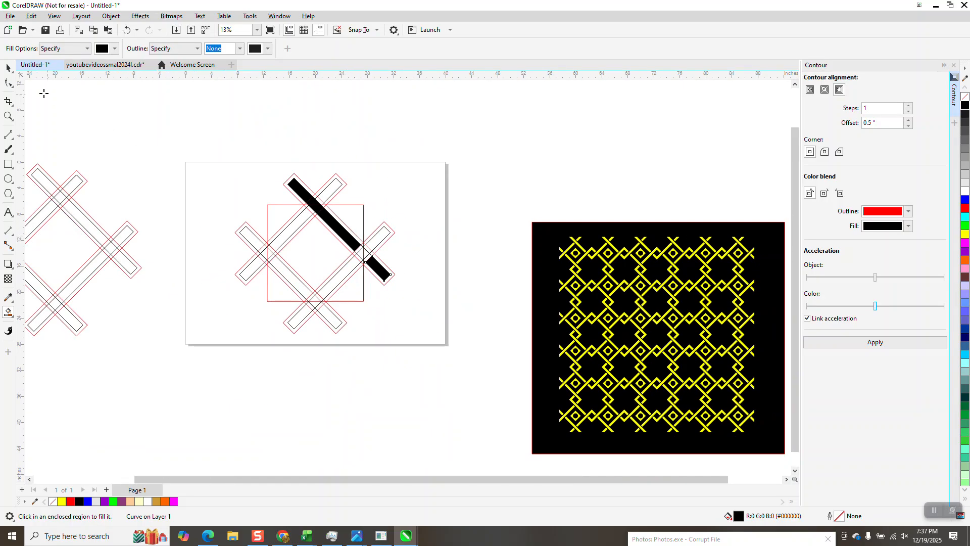
click(8, 68)
drag(523, 201, 771, 468)
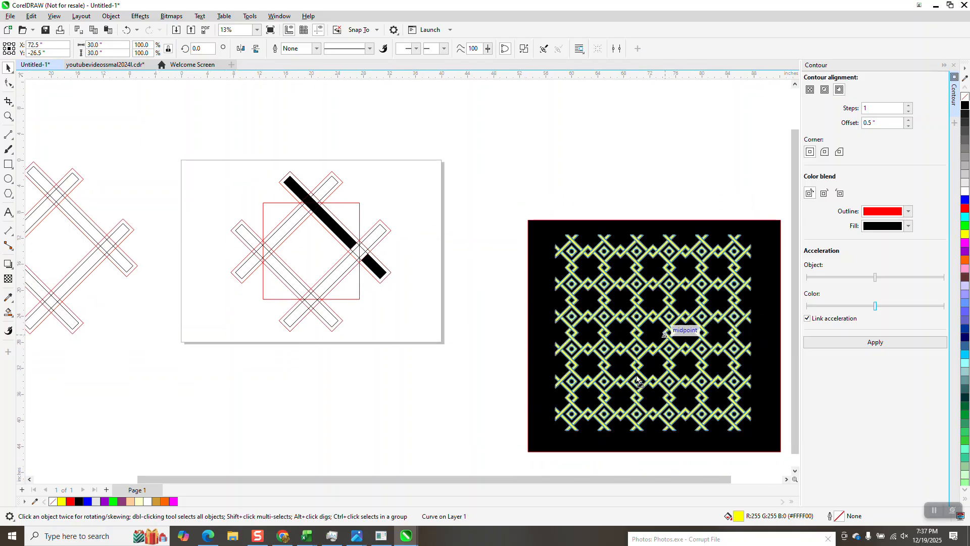
drag(566, 320, 454, 466)
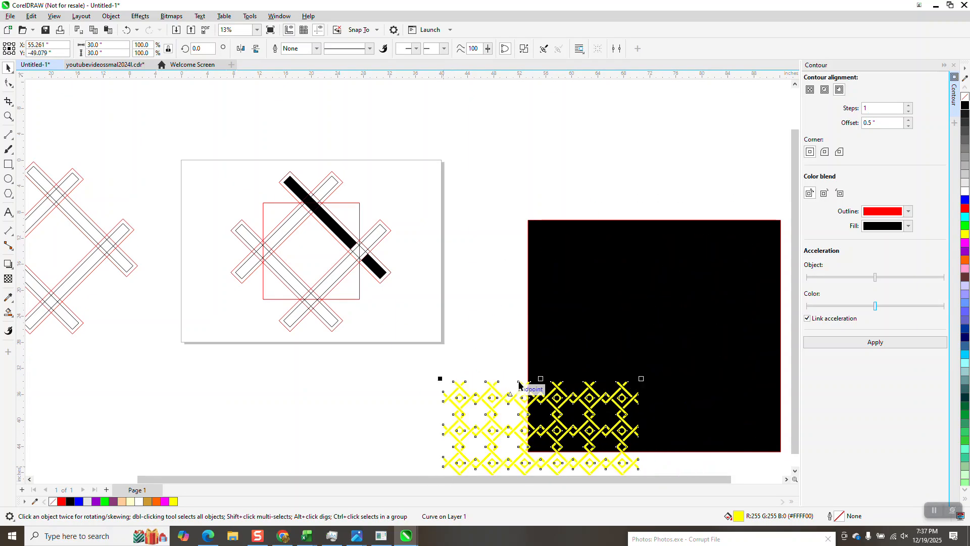
drag(562, 360, 486, 508)
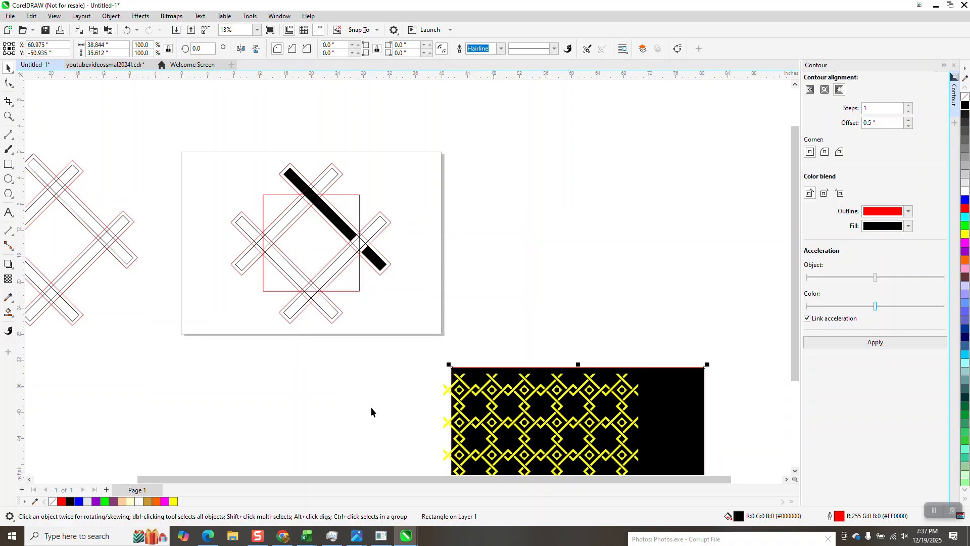
Nudge all the black filled segments 20 inches to the right out of the lattice and combine them into one curve.
click(375, 257)
key(Right)
click(351, 231)
key(Right)
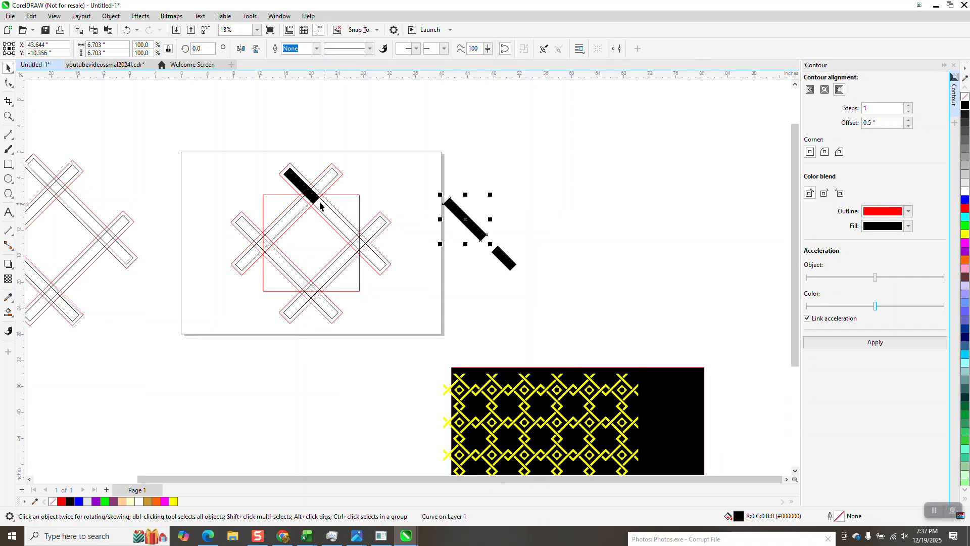
click(312, 198)
key(Right)
click(312, 197)
key(Right)
click(314, 199)
key(Right)
click(305, 191)
key(Right)
drag(387, 147, 568, 306)
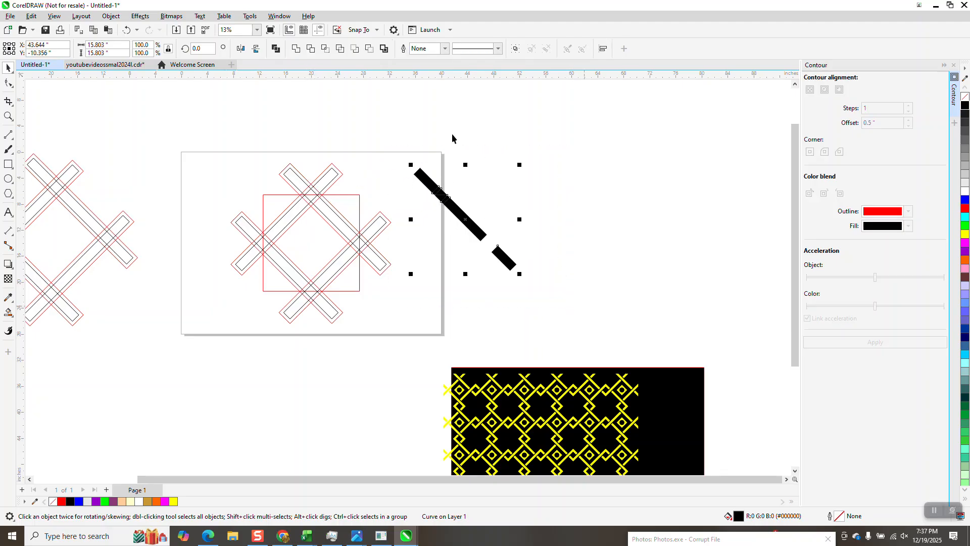
key(ctrl+l)
Move the contoured lattice and its red square 60 inches to the right, off the page.
scroll(339, 123, down, 1)
drag(239, 124, 410, 294)
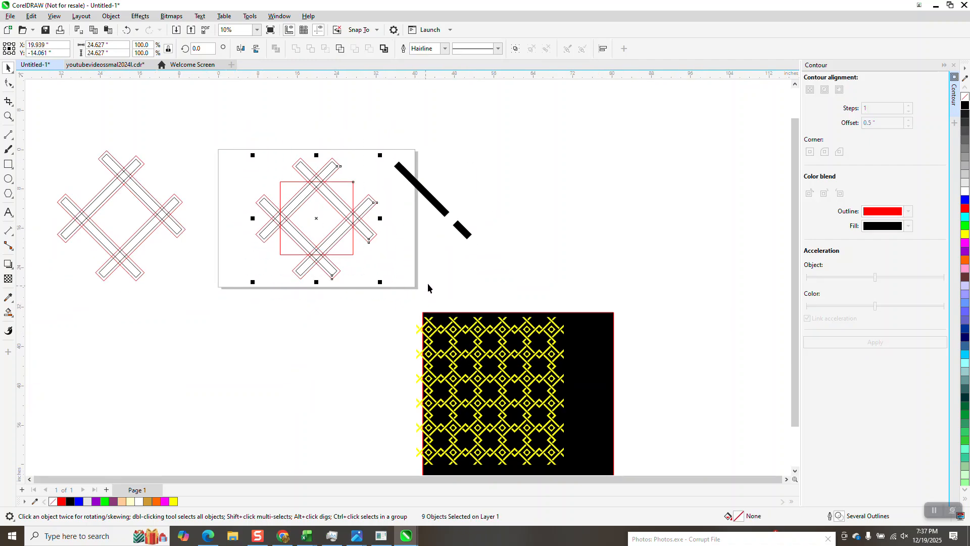
key(Right)
key(Right)
key(Right)
Move the combined black strip 20 inches left and add three copies, each rotated a further 90 degrees around the page centre.
click(434, 209)
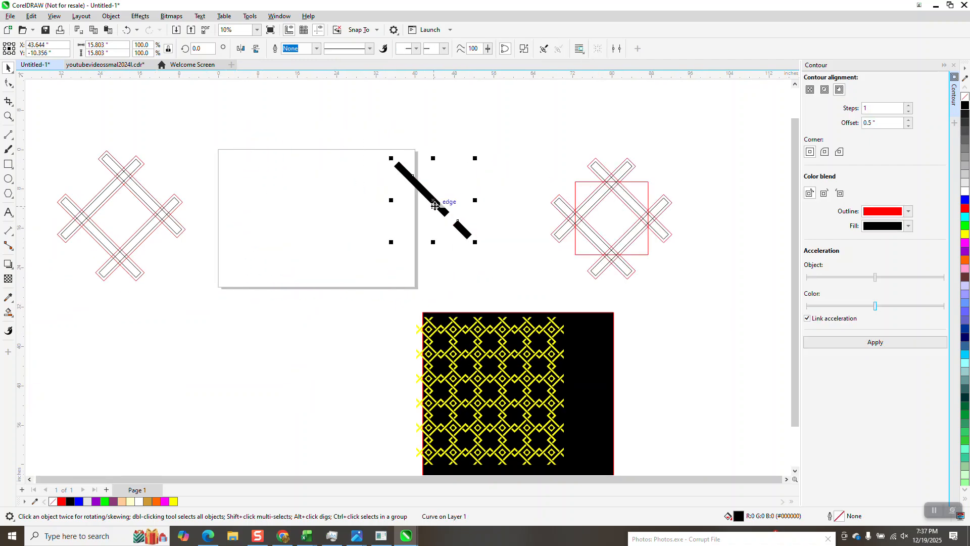
key(Left)
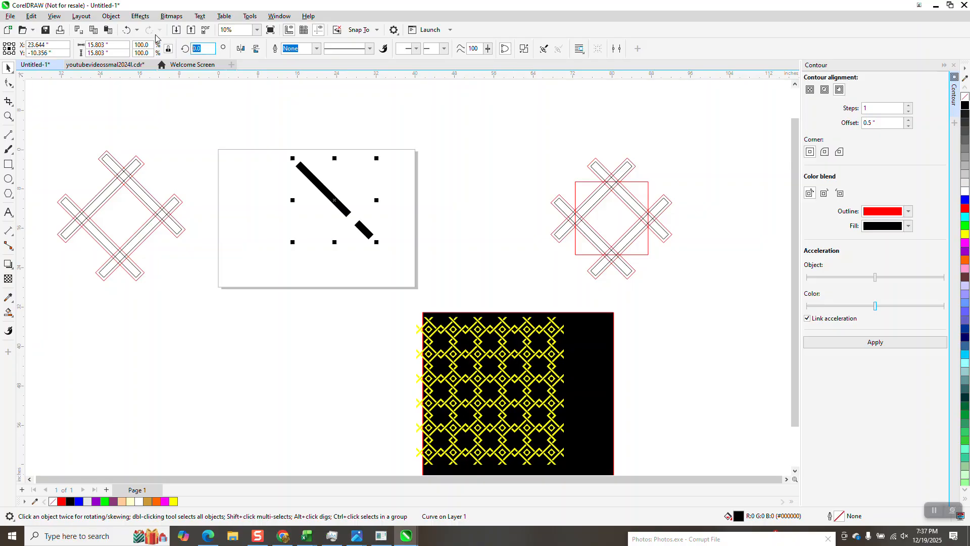
text(0)
key(Return)
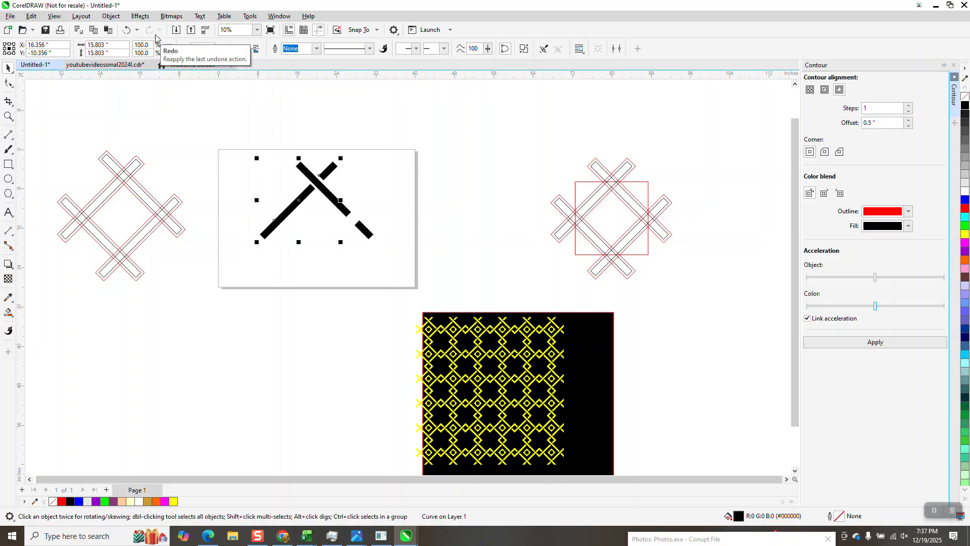
key(ctrl+r)
key(ctrl+r)
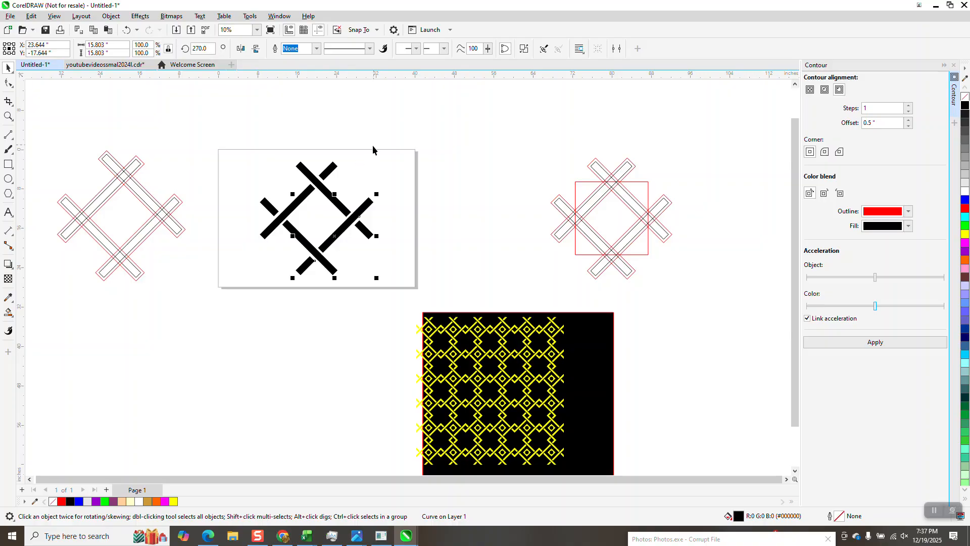
drag(233, 144, 438, 295)
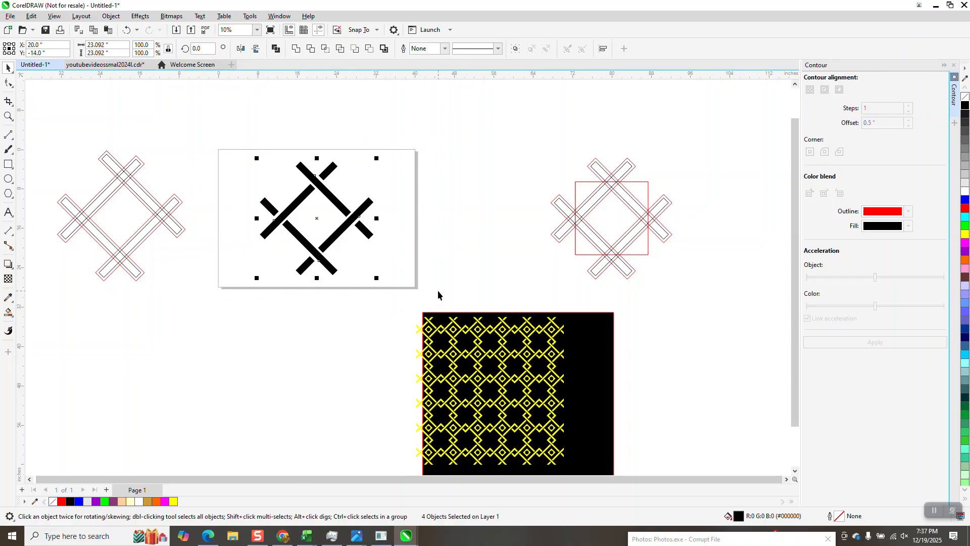
click(110, 16)
click(151, 299)
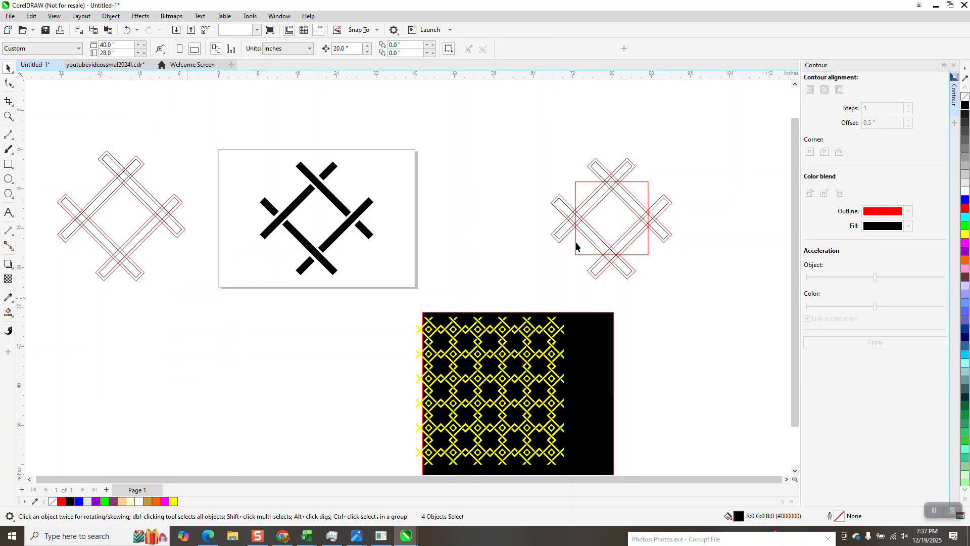
click(964, 105)
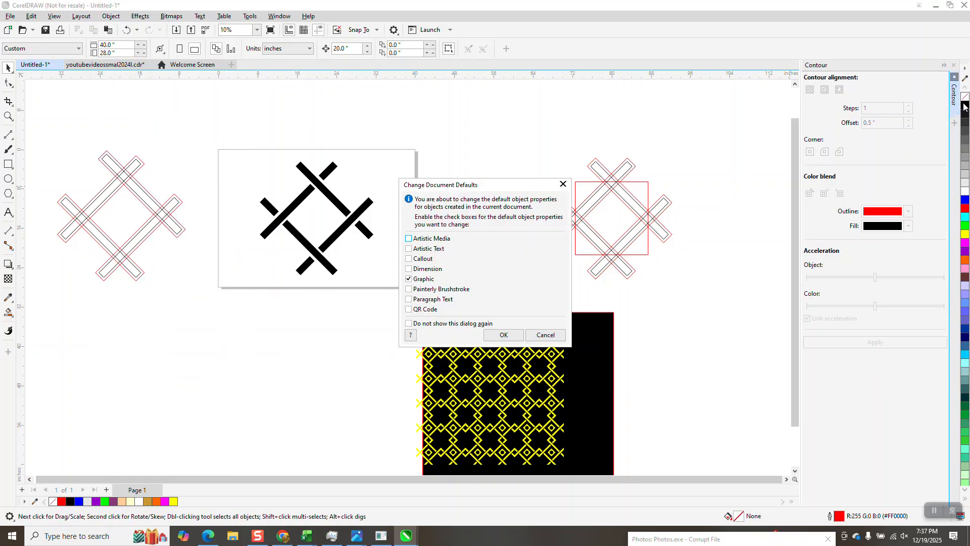
click(546, 334)
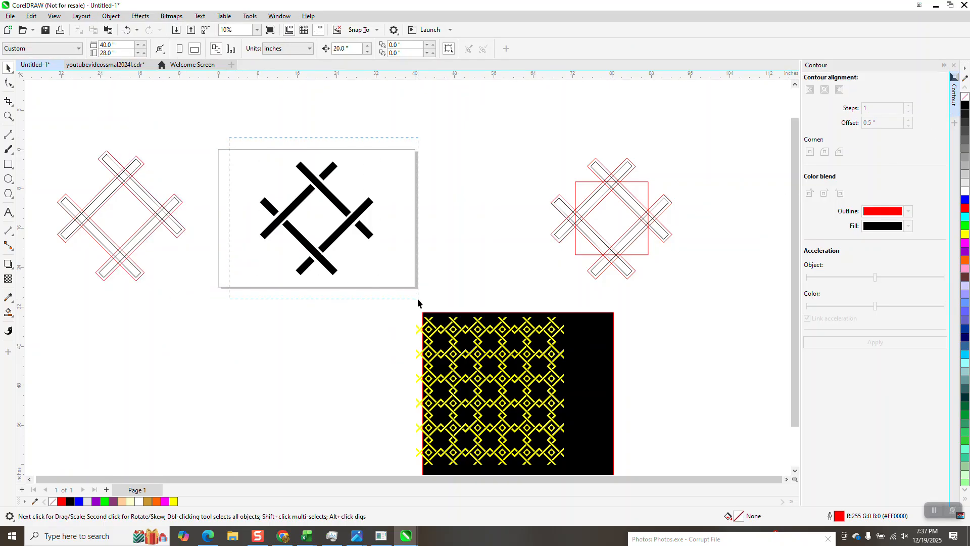
Give the four interlaced strips no fill and a black outline, and weld them into one curve.
drag(417, 298, 417, 299)
click(966, 97)
right_click(966, 106)
drag(394, 304, 412, 308)
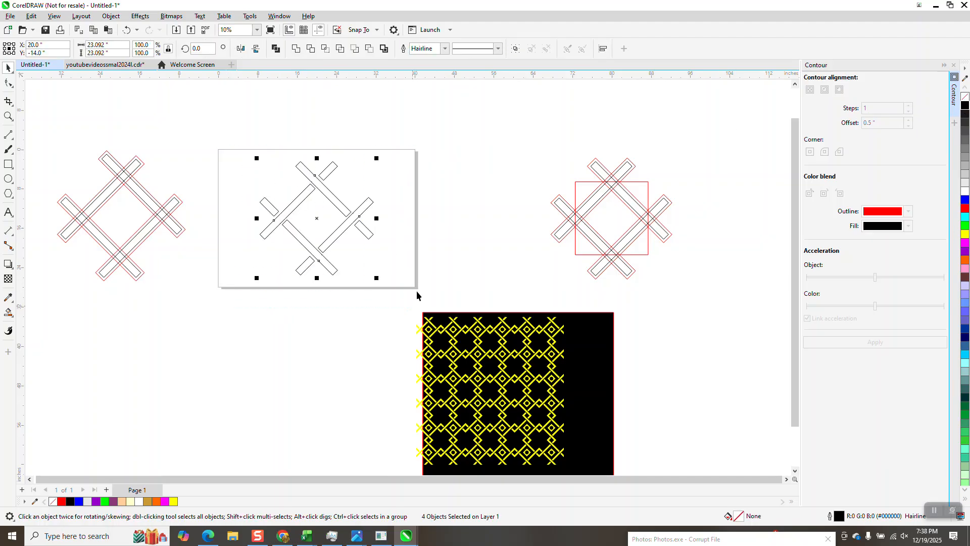
click(296, 51)
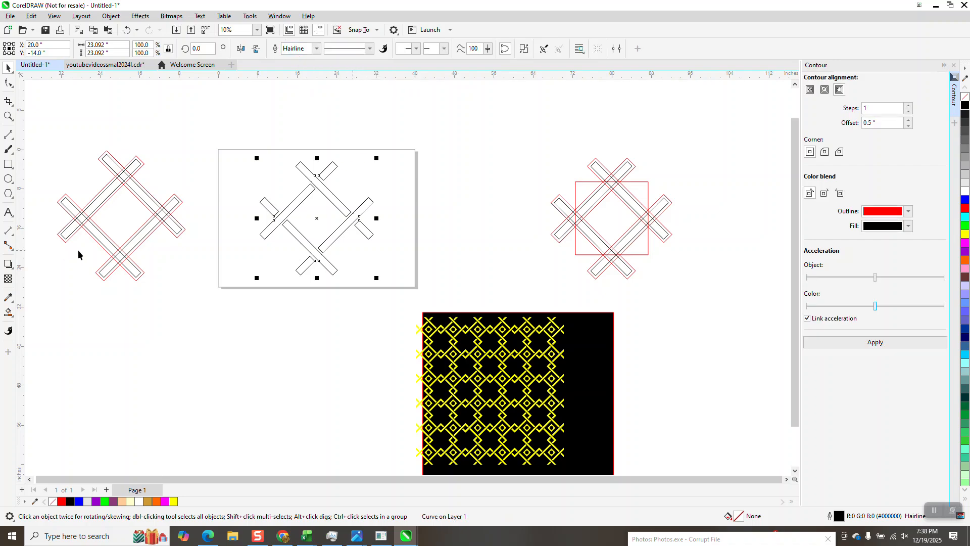
Draw a square about 18.8 inches wide and centre it on the page over the interlaced strips.
click(9, 164)
drag(476, 152, 433, 247)
key(p)
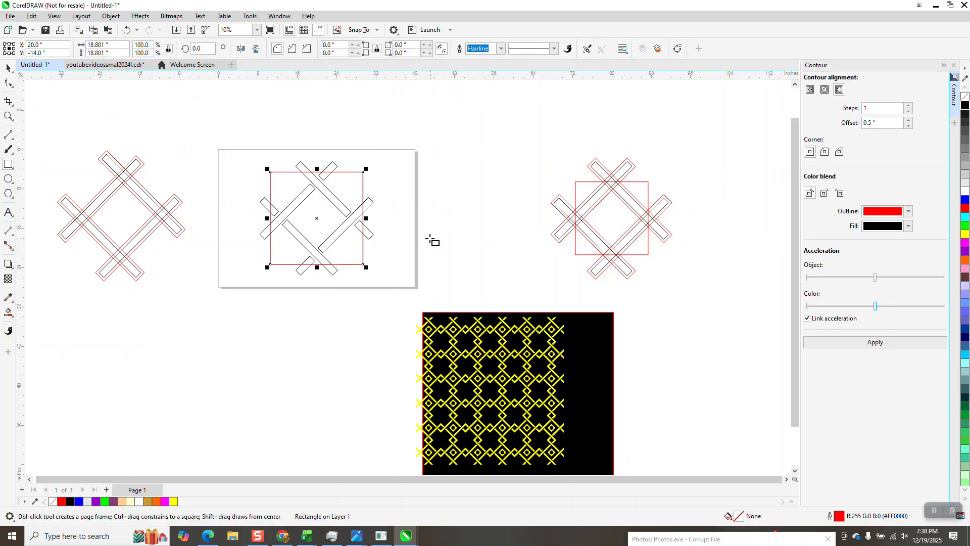
Enlarge the square about its centre to about 21.1 inches so that its edges pass through the outer corners of the strip ends.
click(8, 116)
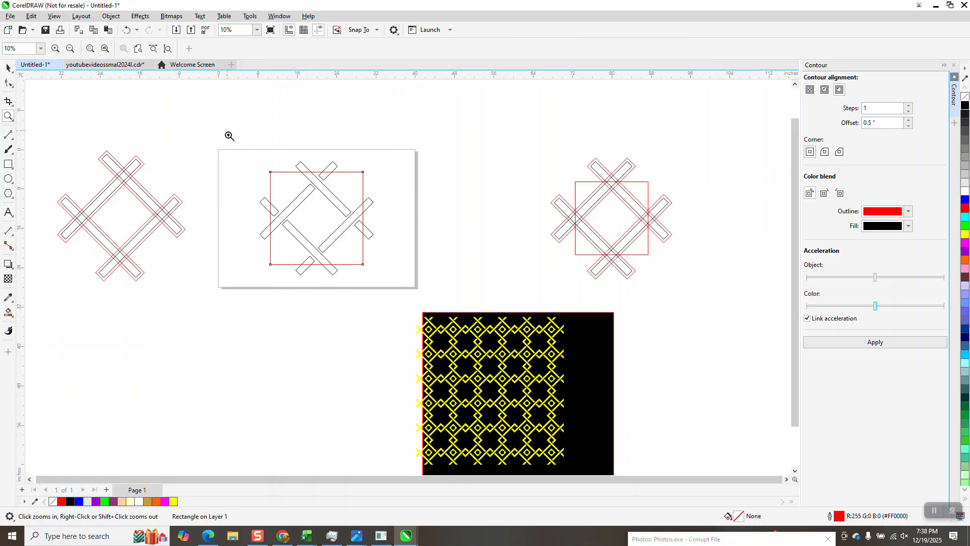
drag(227, 134, 482, 323)
click(8, 67)
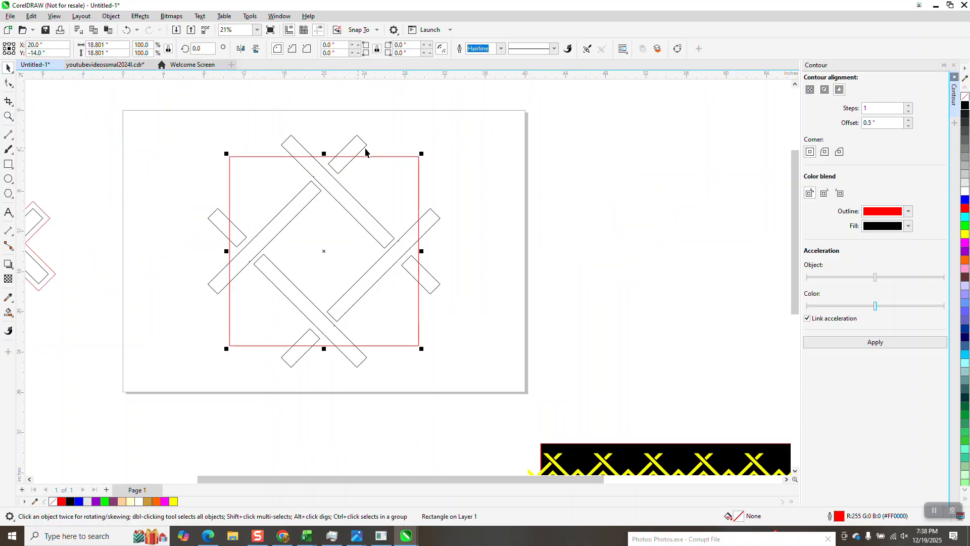
drag(422, 154, 434, 142)
click(9, 116)
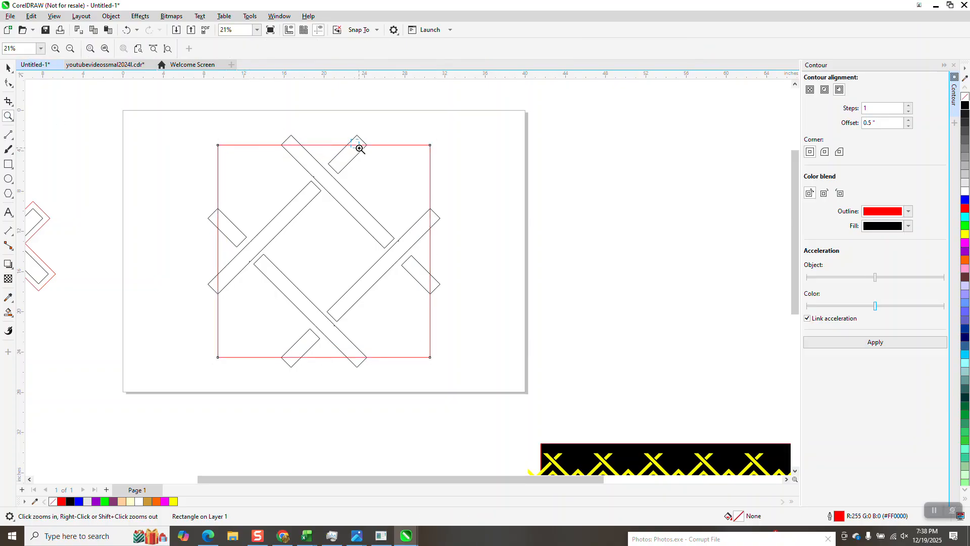
drag(357, 146, 480, 190)
scroll(460, 193, down, 8)
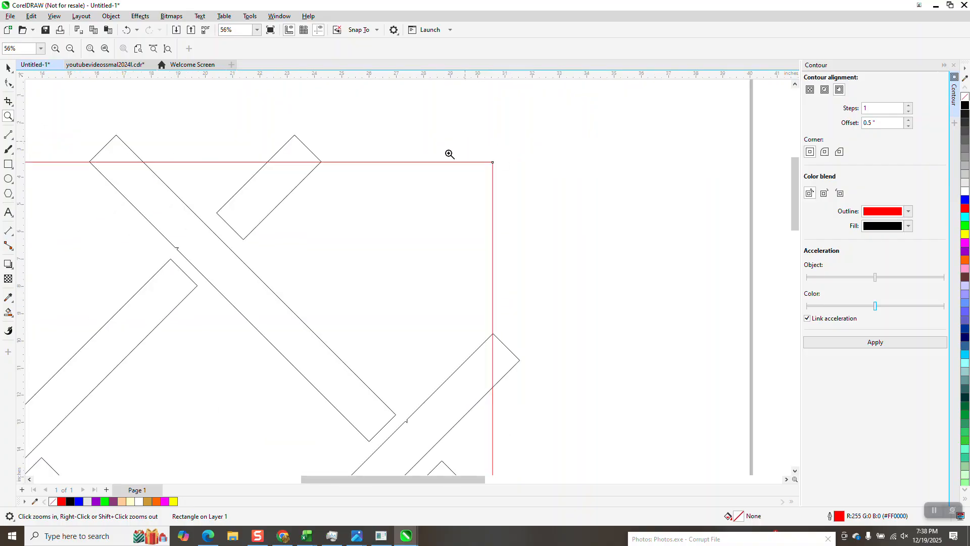
key(space)
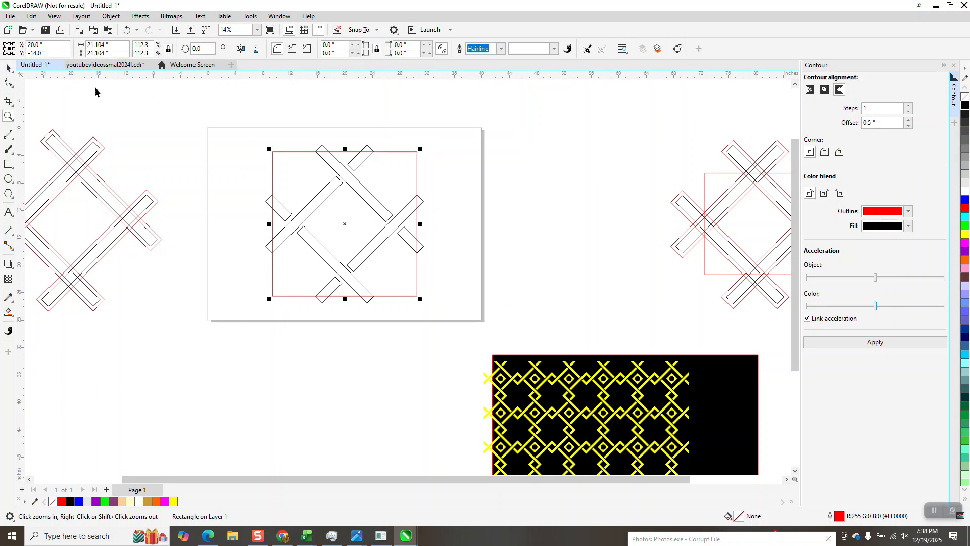
Intersect the welded strips with the square and move the resulting clipped lattice 40 inches to the right.
click(321, 110)
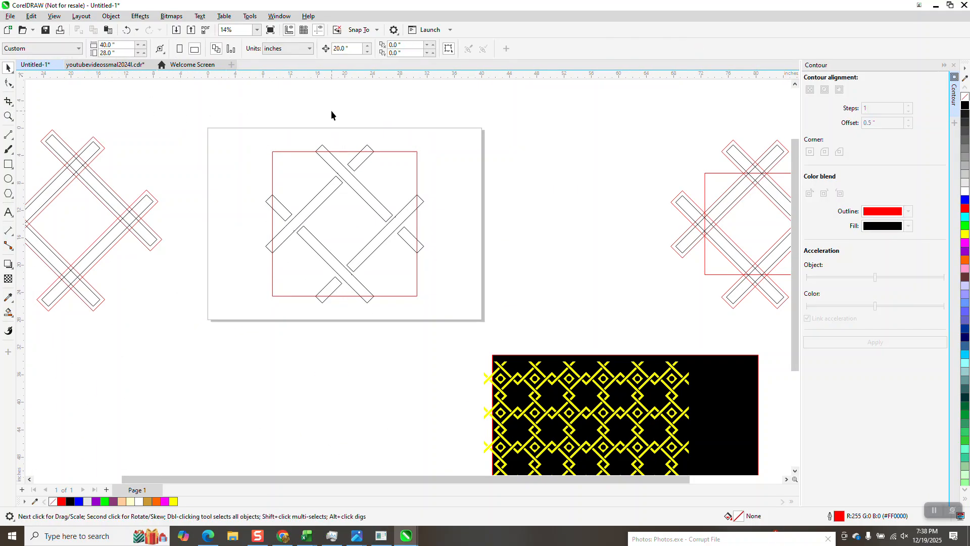
scroll(321, 129, down, 1)
drag(402, 281, 427, 284)
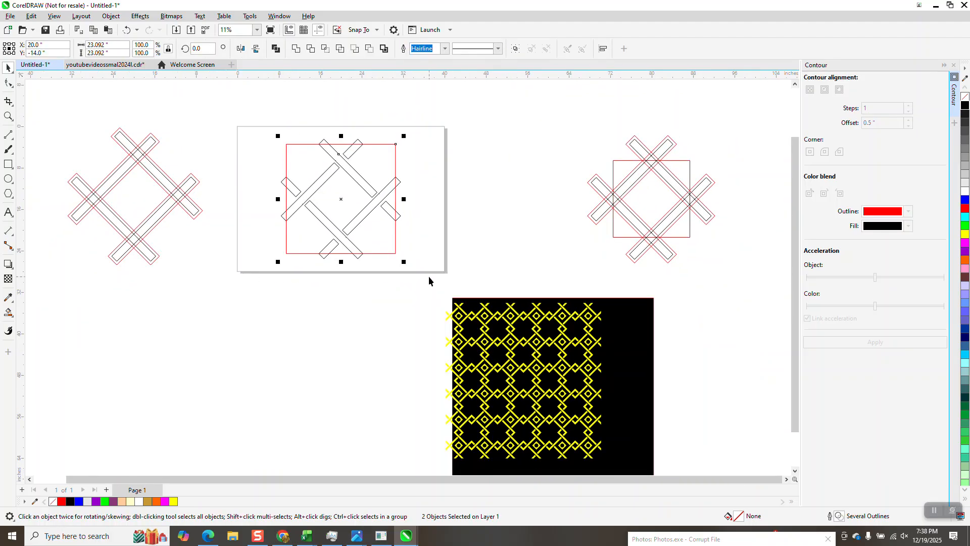
click(327, 50)
key(Right)
key(Right)
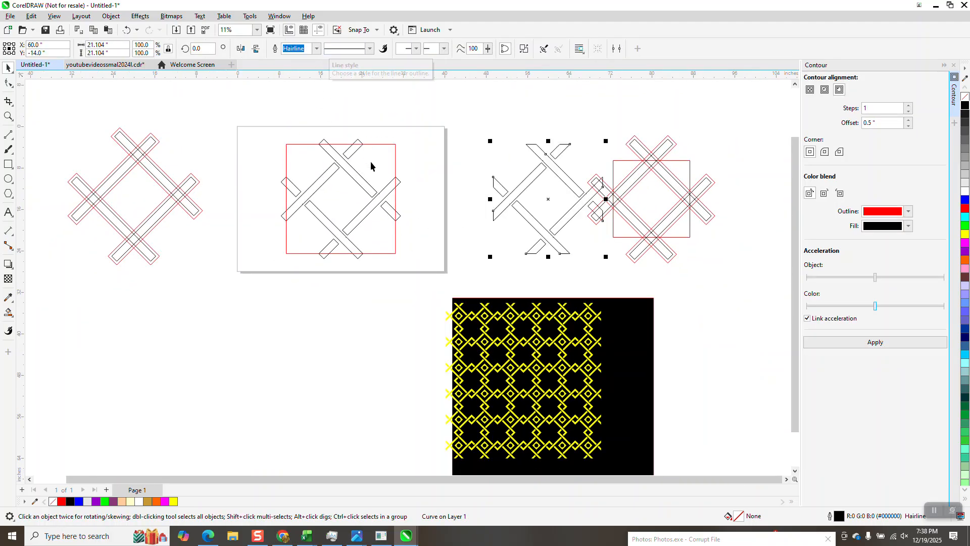
Delete the earlier lattice and square construction overlapping the clipped lattice unit.
drag(581, 132, 757, 272)
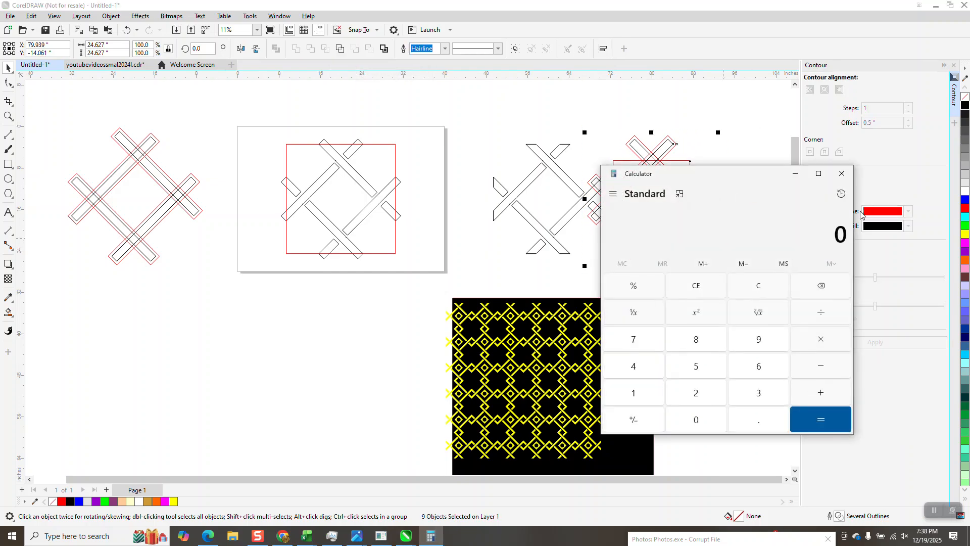
click(842, 171)
key(Delete)
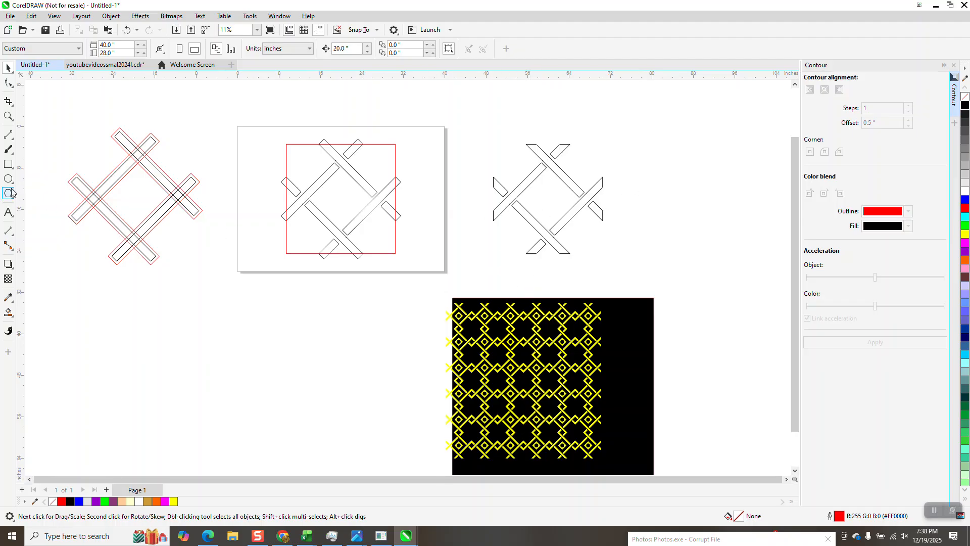
Draw a square inside the page lattice, shrink it to about 6.4 inches, and centre it on the page.
click(8, 164)
mouse_move(346, 277)
mouse_down()
mouse_move(326, 309)
mouse_move(295, 329)
mouse_up()
key(p)
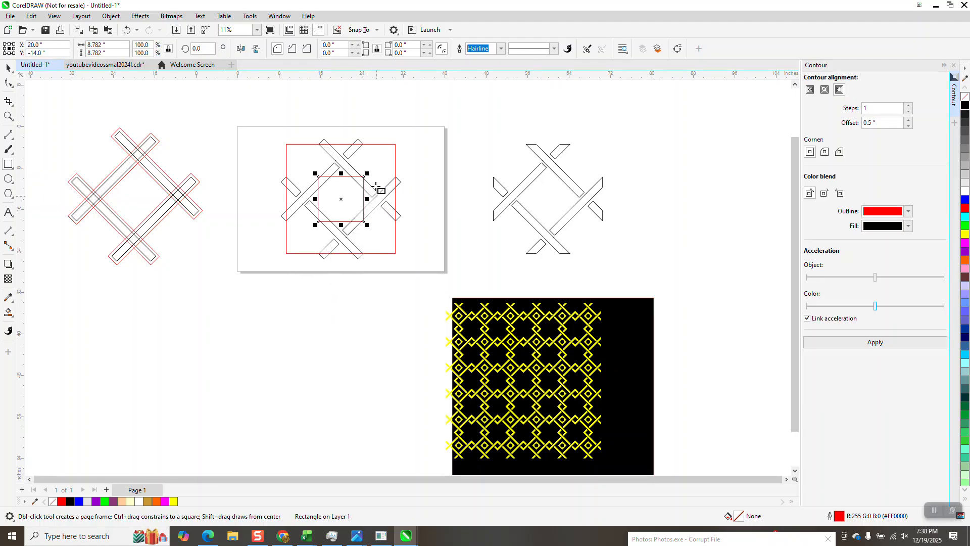
drag(367, 174, 356, 185)
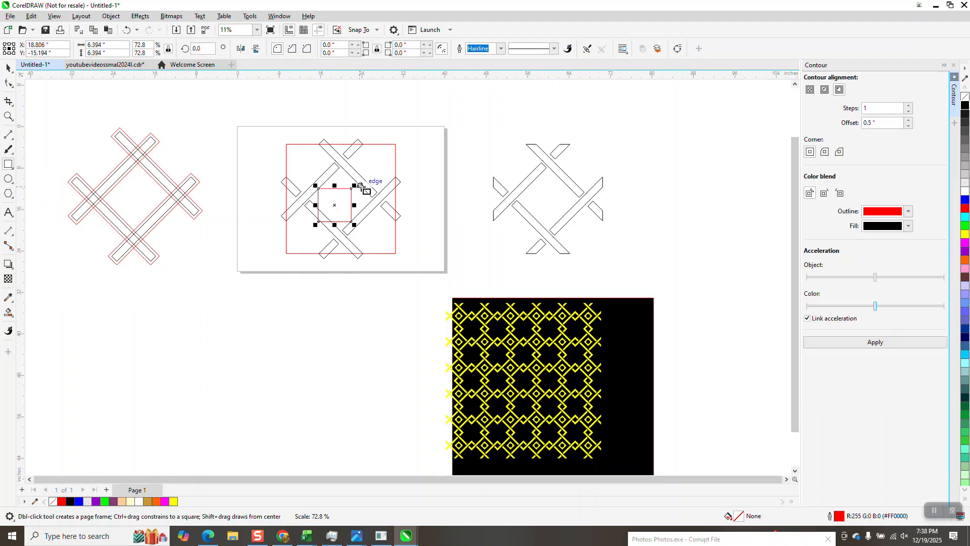
key(p)
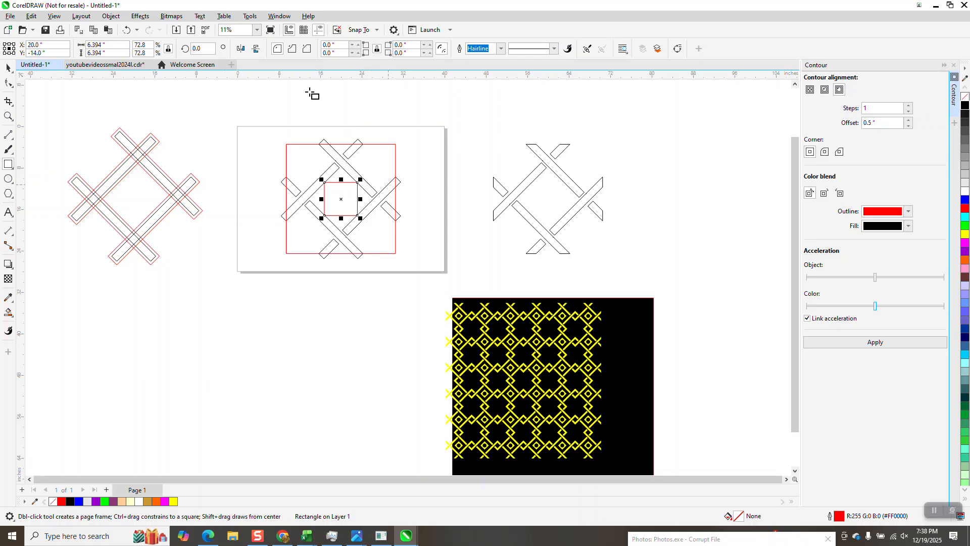
Rotate the small square 45 degrees and shrink the diamond about its centre to about 7.4 inches across.
click(215, 52)
text(45)
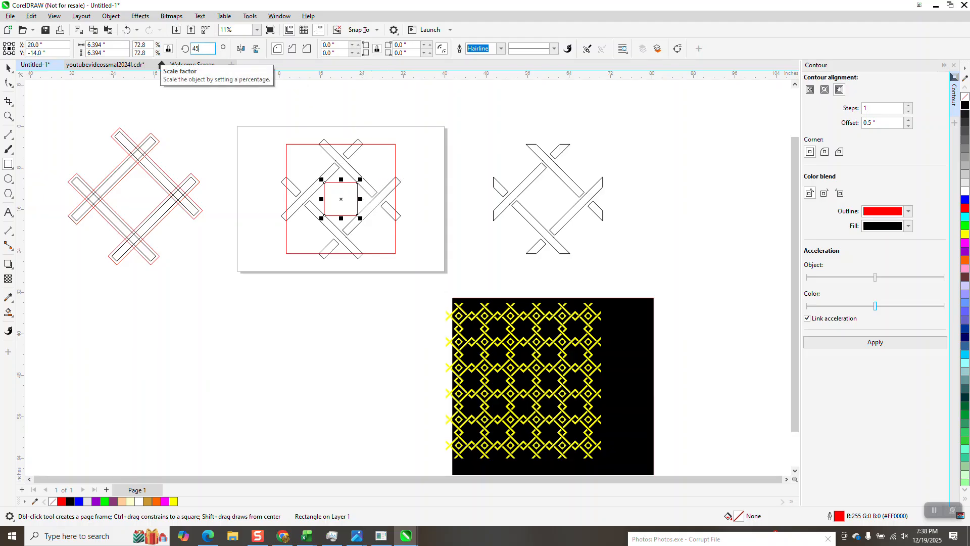
key(Return)
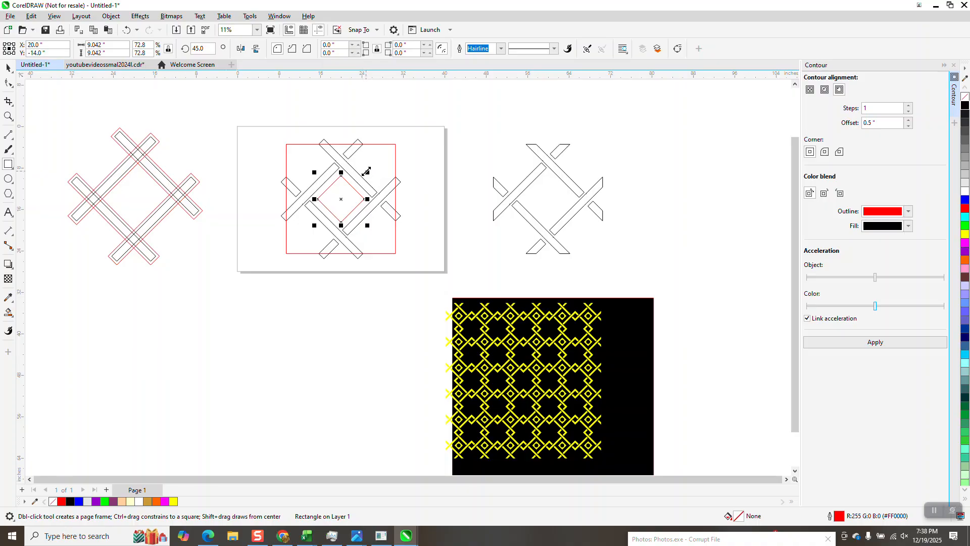
drag(367, 172, 364, 176)
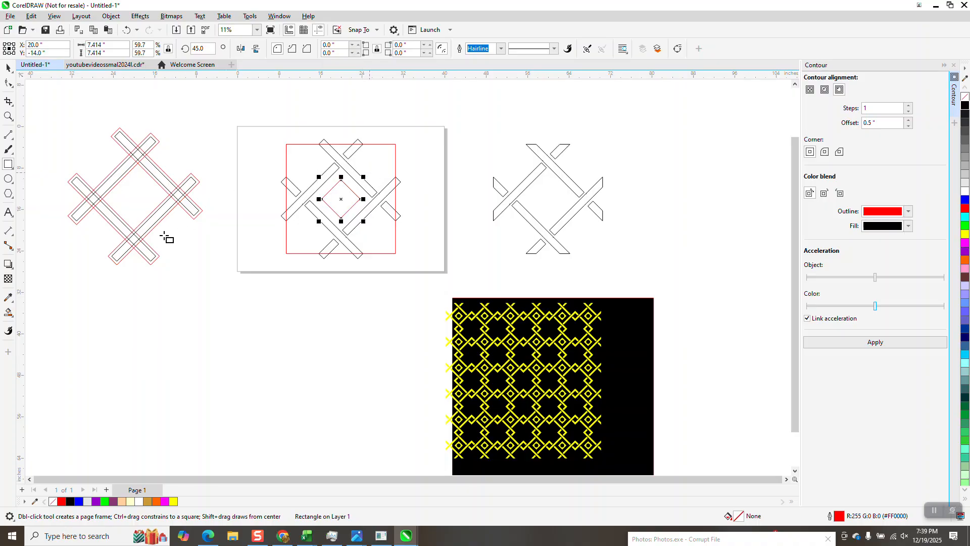
scroll(162, 238, down, 1)
click(8, 313)
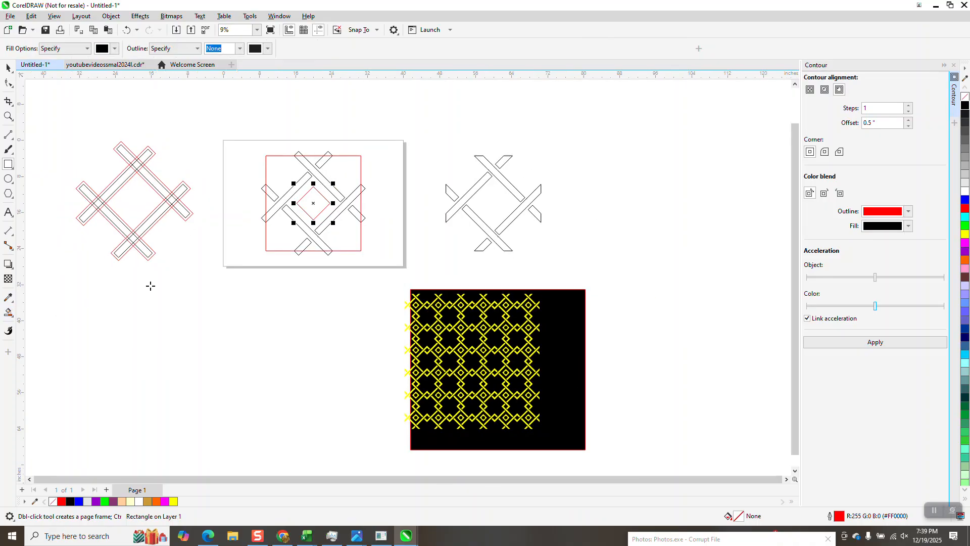
click(228, 312)
click(127, 30)
click(8, 68)
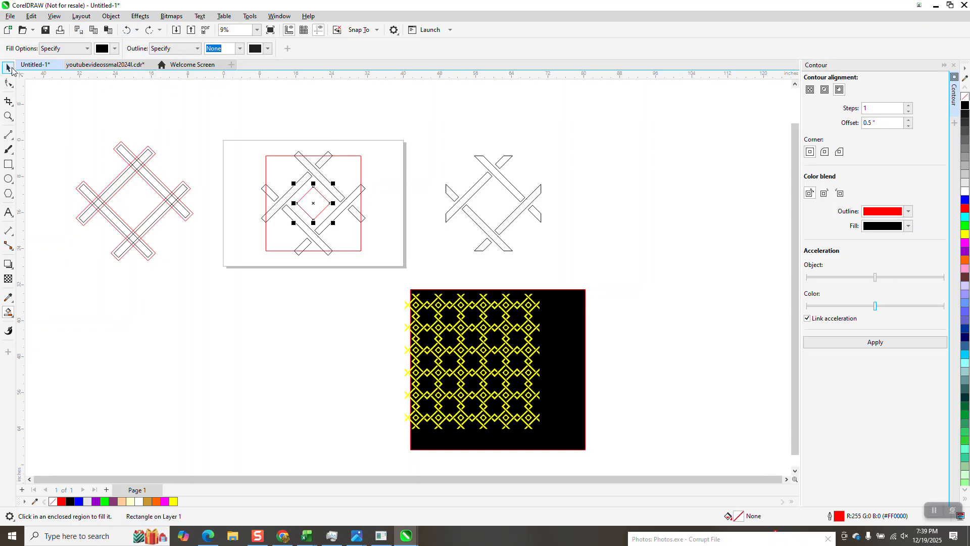
Draw a circle about 4.2 inches in diameter and centre it on the page inside the diamond.
click(8, 179)
drag(287, 319, 288, 316)
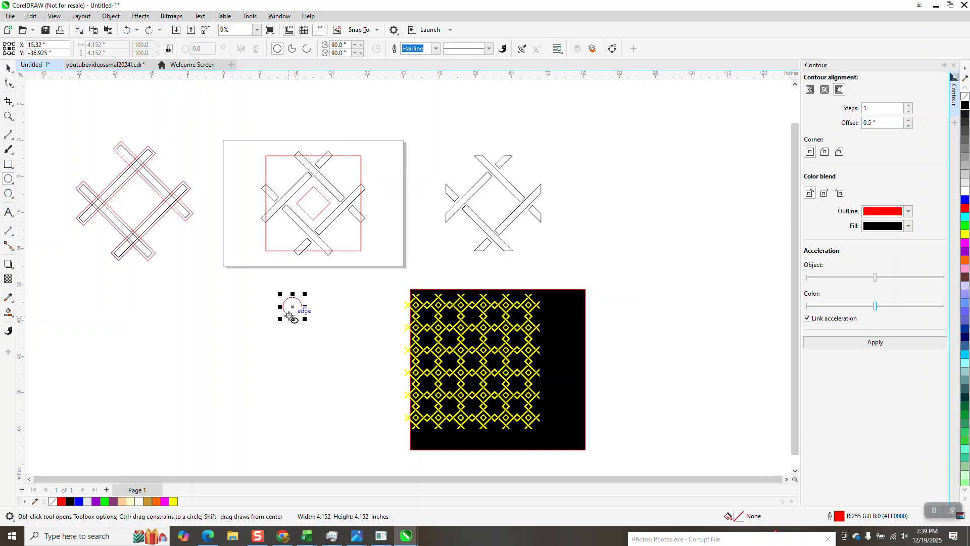
key(p)
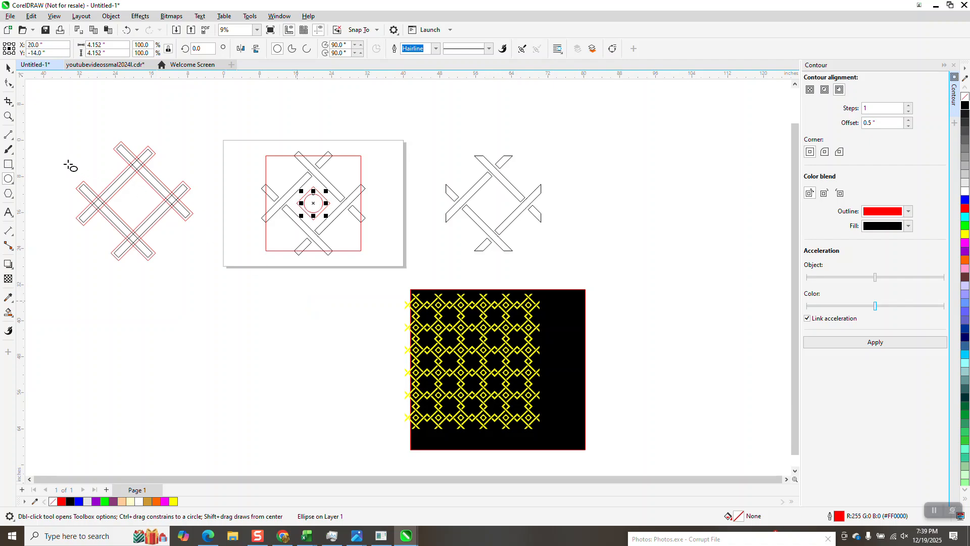
Smart-fill the area between the diamond and the circle in black and move the new shape 40 inches right into the clipped lattice.
click(9, 116)
drag(256, 173, 324, 251)
click(8, 312)
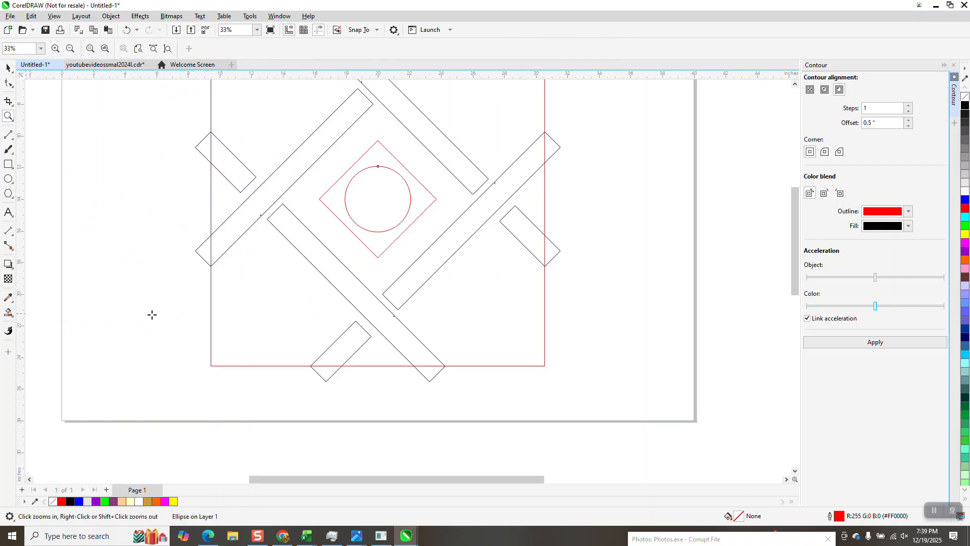
click(420, 208)
scroll(172, 238, down, 2)
scroll(170, 239, down, 1)
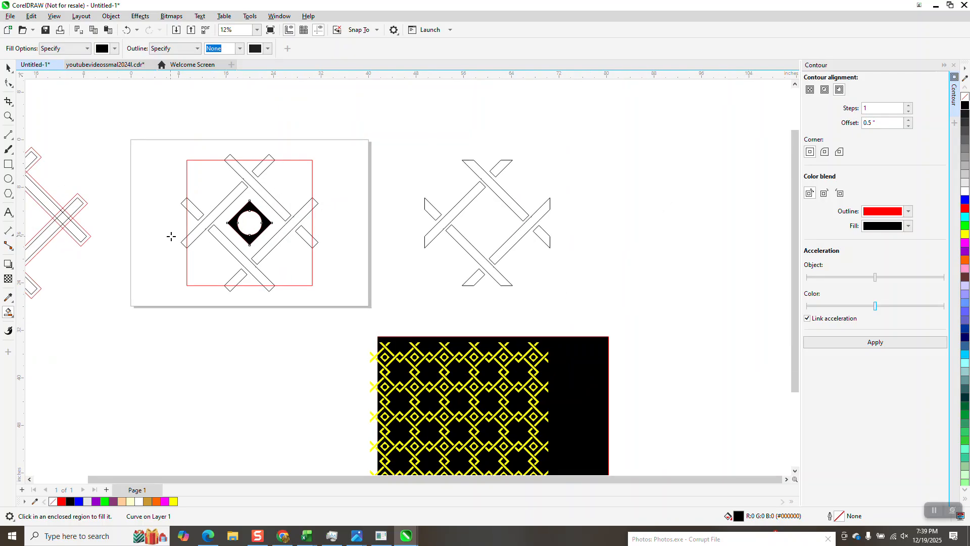
key(Right)
key(Right)
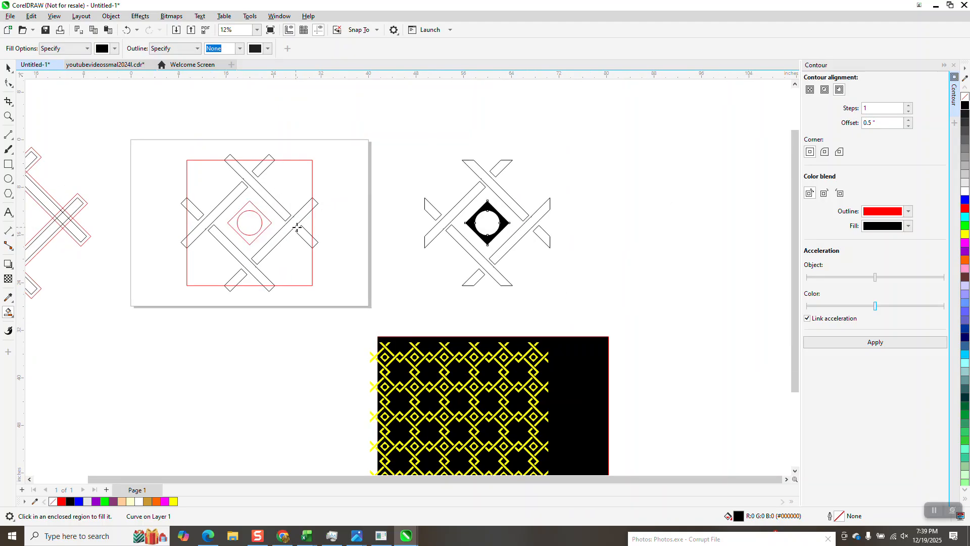
Give the diamond ring no fill and a black outline, and group it with the clipped lattice.
click(965, 96)
right_click(965, 105)
scroll(450, 151, down, 1)
click(8, 68)
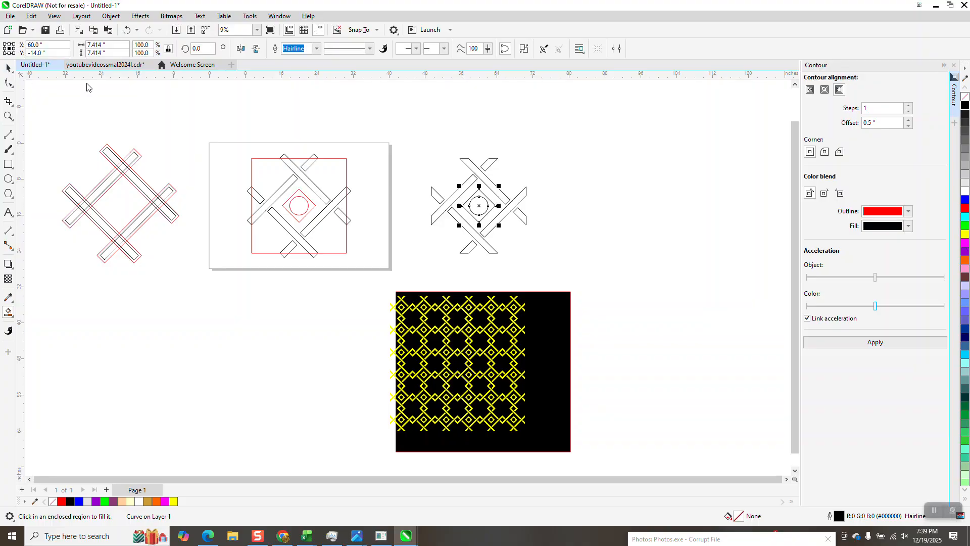
drag(420, 145, 568, 281)
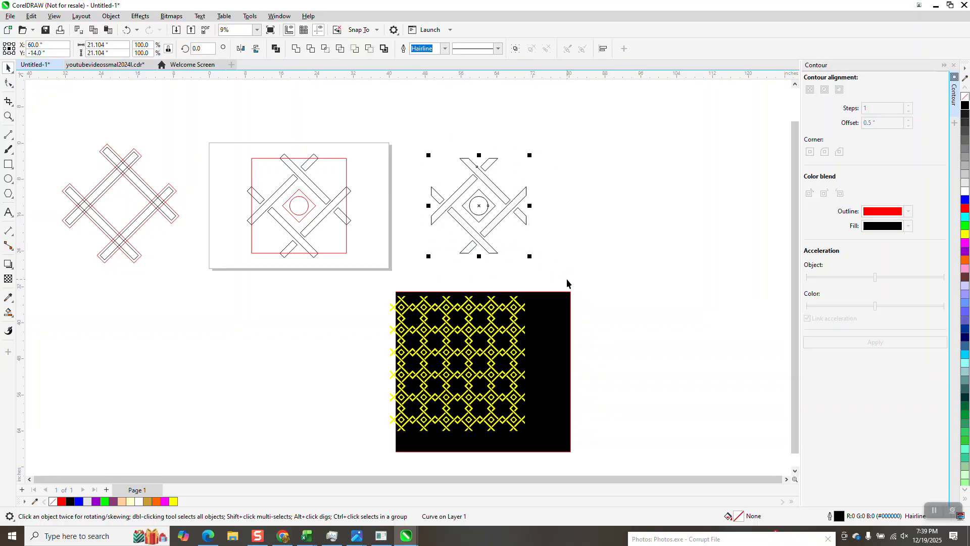
key(ctrl+g)
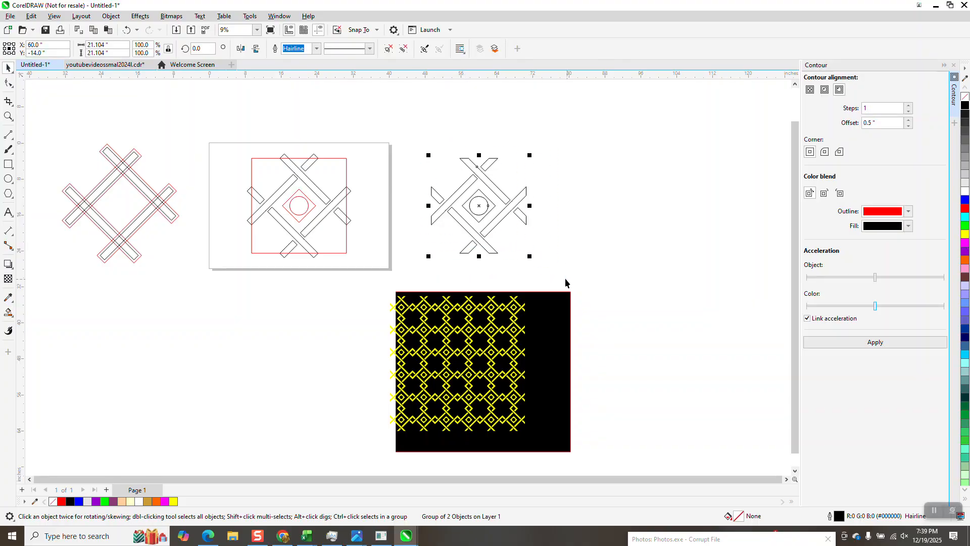
Resize the grouped lattice unit to 5 inches wide with locked proportions, and set the document's nudge distance to 5 inches.
drag(110, 45, 99, 45)
text(5)
key(Return)
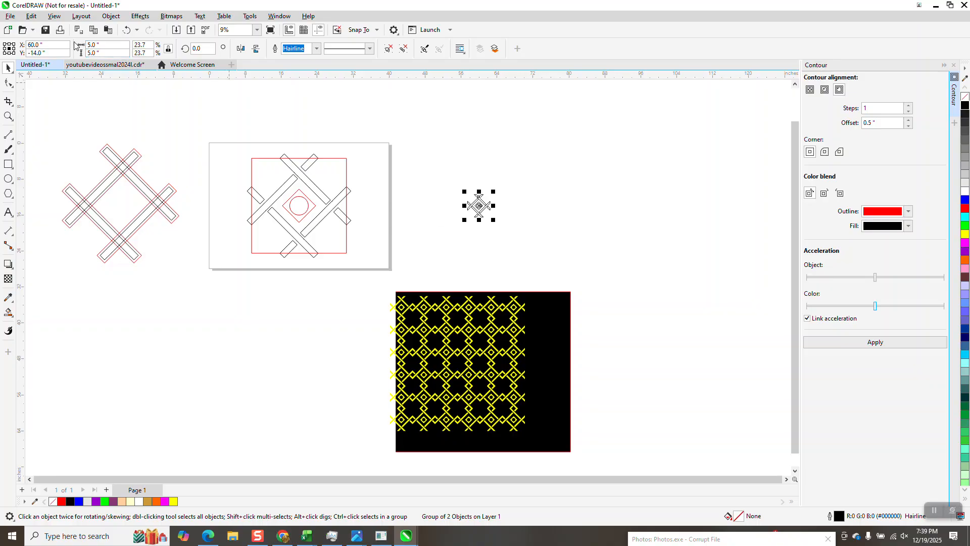
click(352, 96)
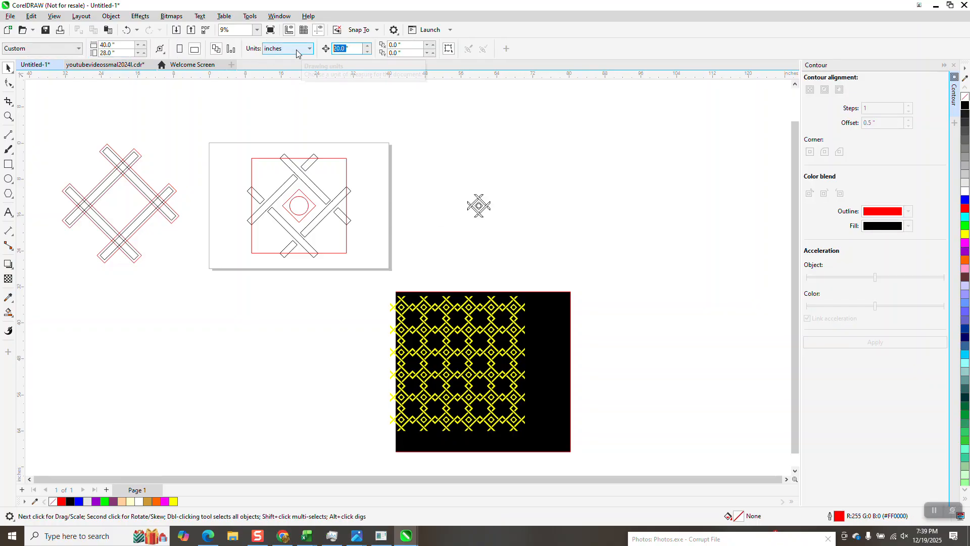
text(5)
key(Return)
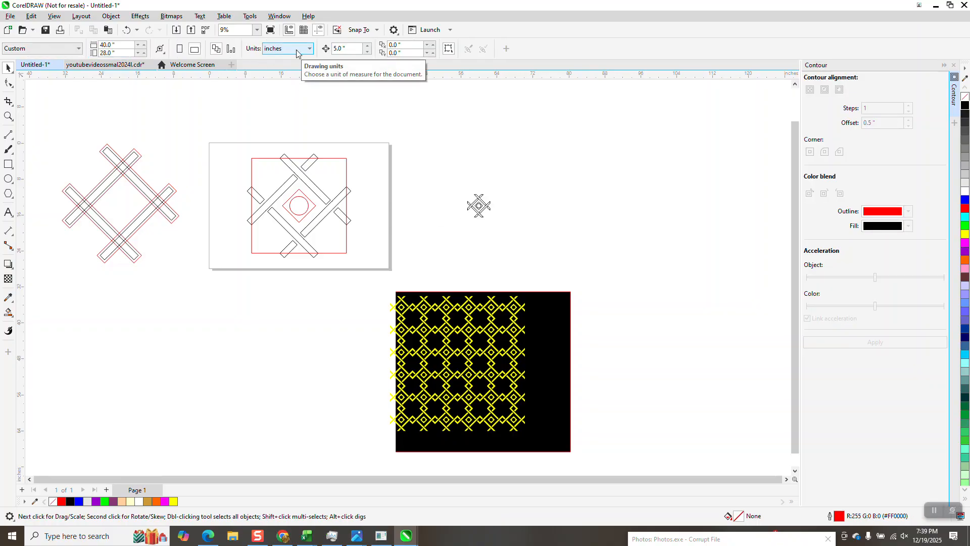
Duplicate the lattice unit 5 inches to the right and repeat the copy to form a row of five units.
click(8, 116)
drag(467, 198, 523, 230)
click(8, 68)
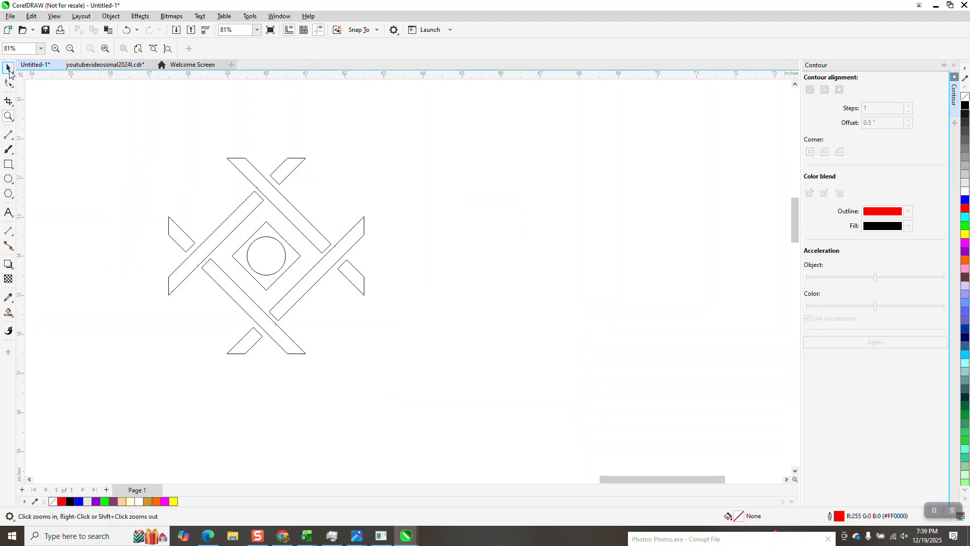
click(305, 223)
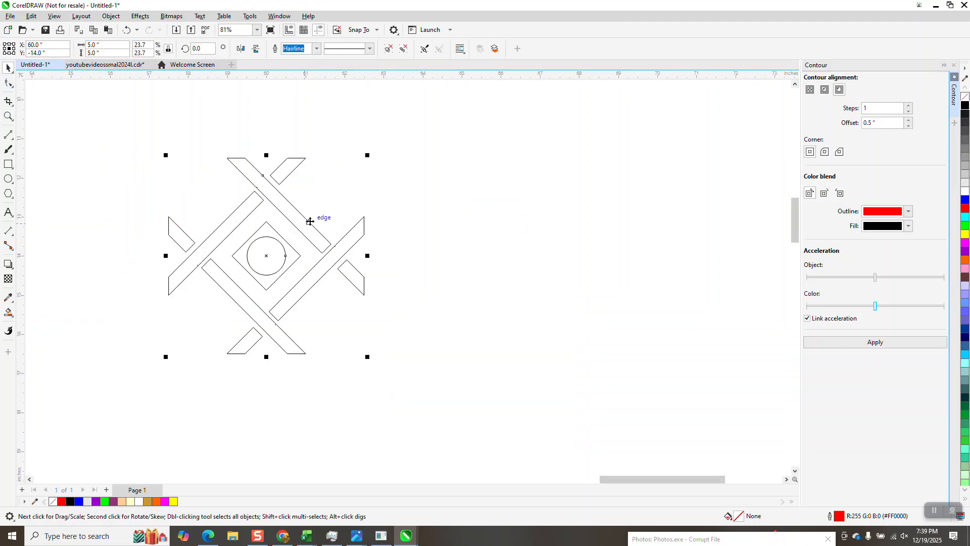
key(KP_Add)
key(Right)
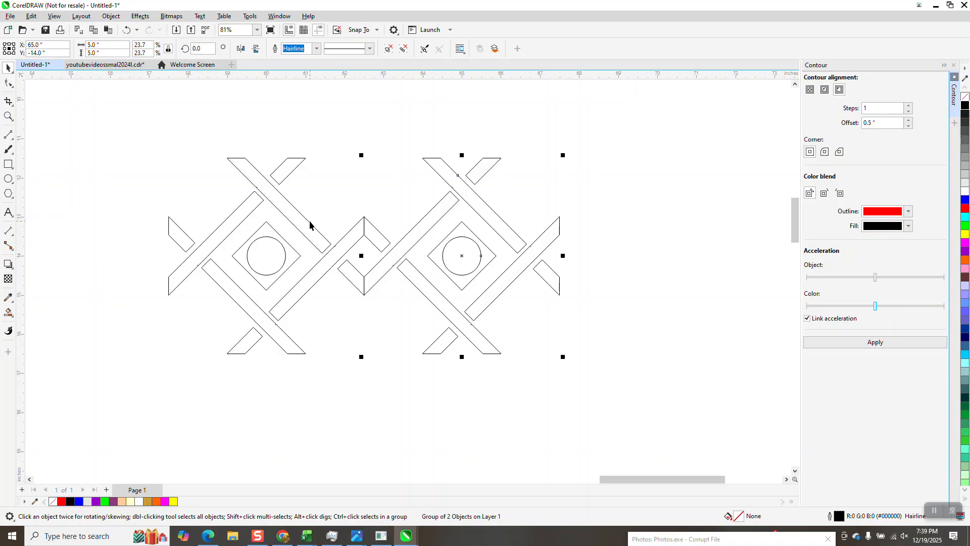
key(ctrl+d)
key(ctrl+d)
key(ctrl+d)
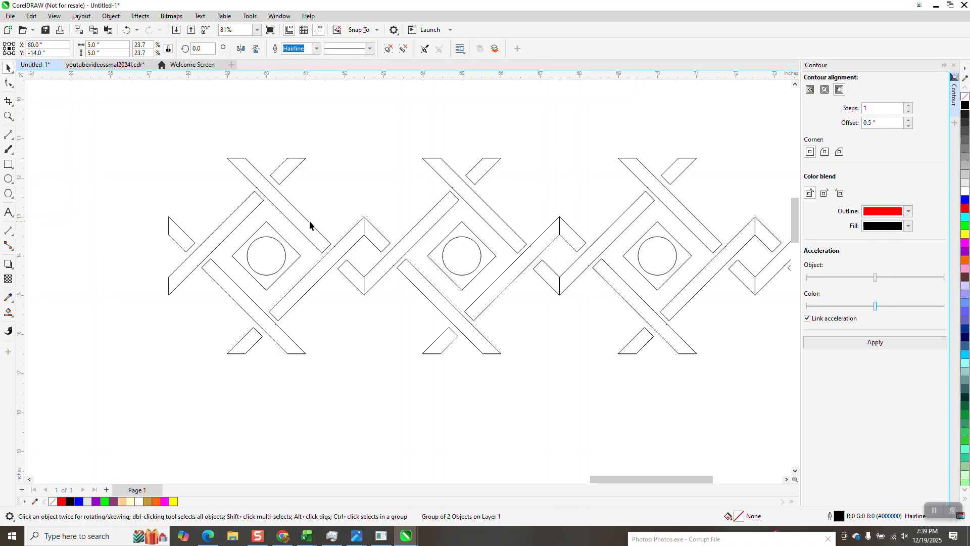
Weld the five lattice units of the row into a single curve.
scroll(258, 177, down, 1)
scroll(467, 234, down, 2)
scroll(465, 226, down, 1)
drag(205, 156, 753, 326)
key(ctrl+l)
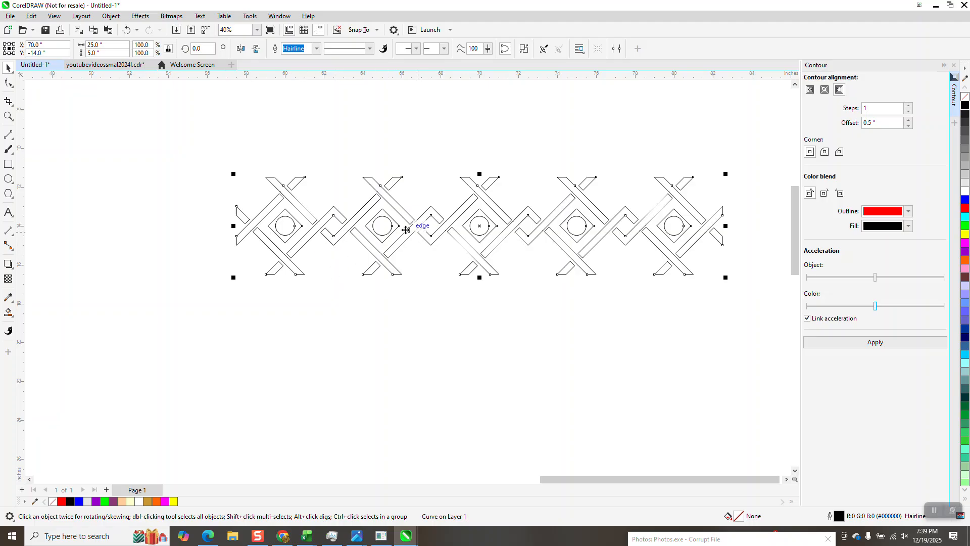
Duplicate the welded row 5 inches downward and repeat the copy until there are five rows.
scroll(394, 209, down, 1)
drag(680, 283, 680, 277)
key(ctrl+d)
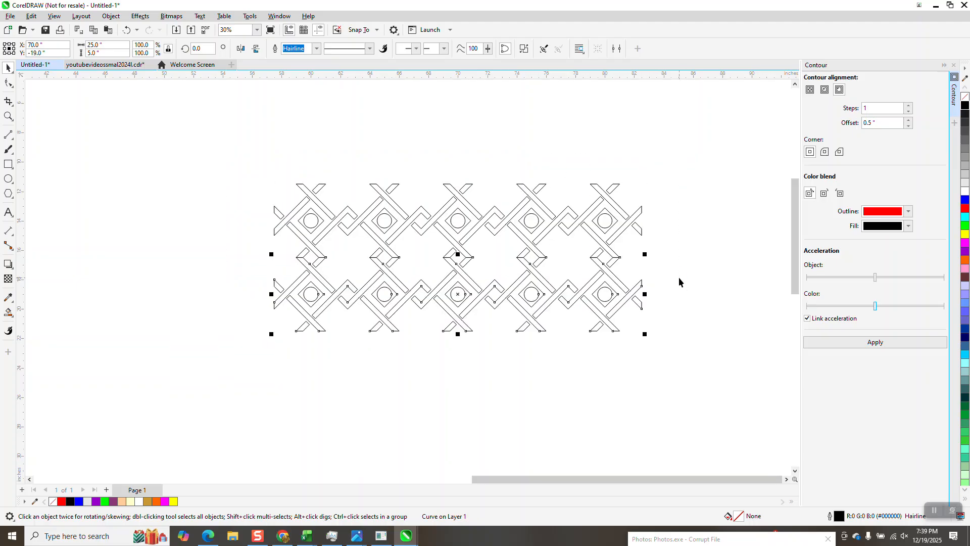
key(ctrl+d)
key(ctrl+d)
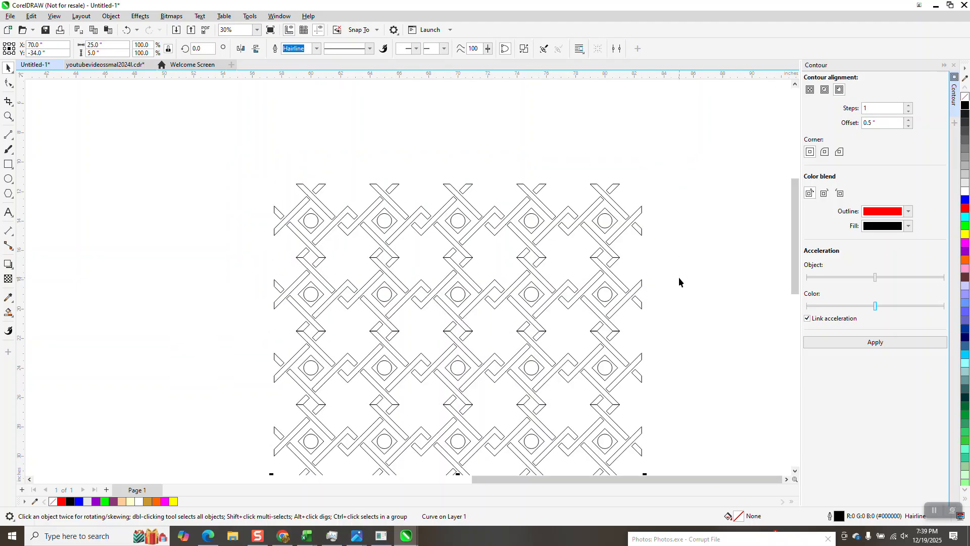
Delete the black background rectangle and move the yellow reference pattern down and left, clear of the new lattice.
scroll(544, 214, down, 2)
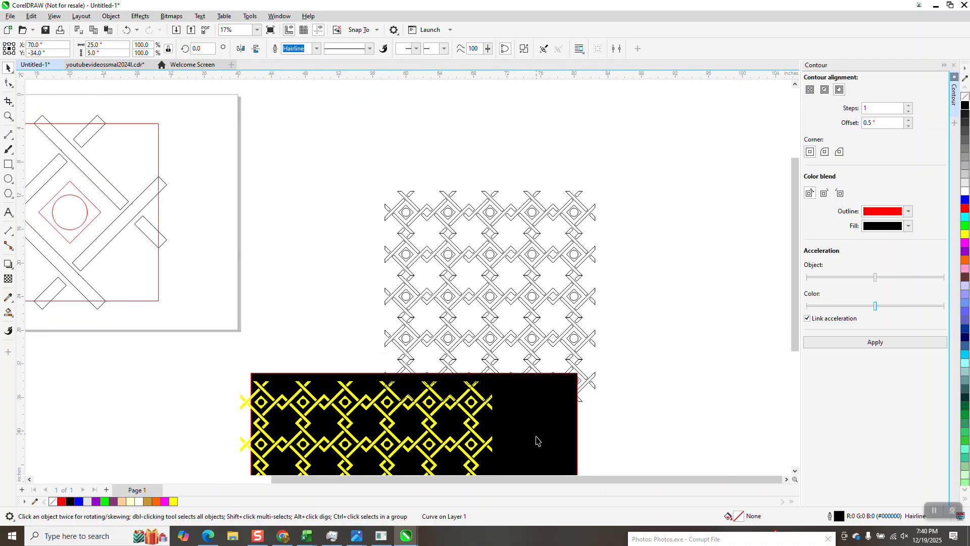
click(537, 441)
key(Delete)
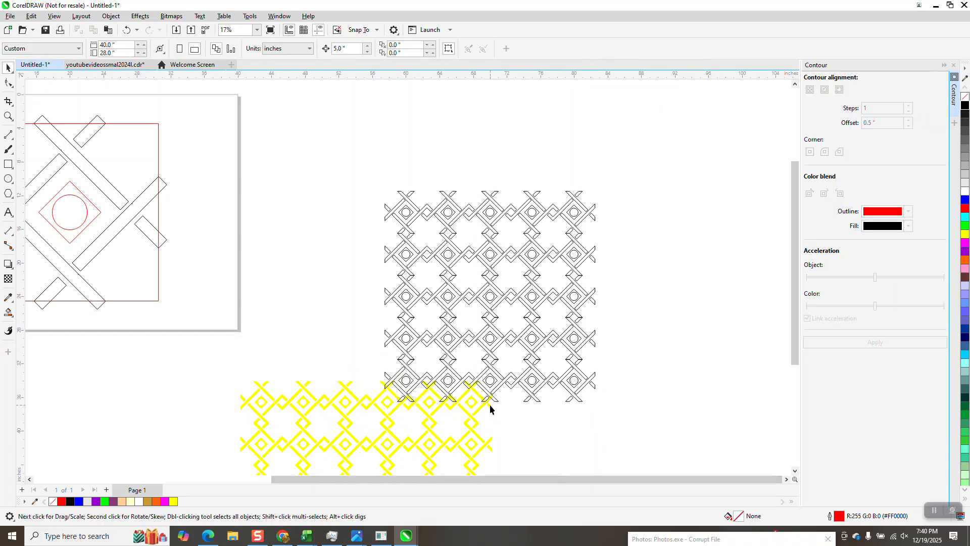
drag(483, 407, 421, 470)
Weld the five lattice rows into one continuous curve.
drag(413, 301, 634, 418)
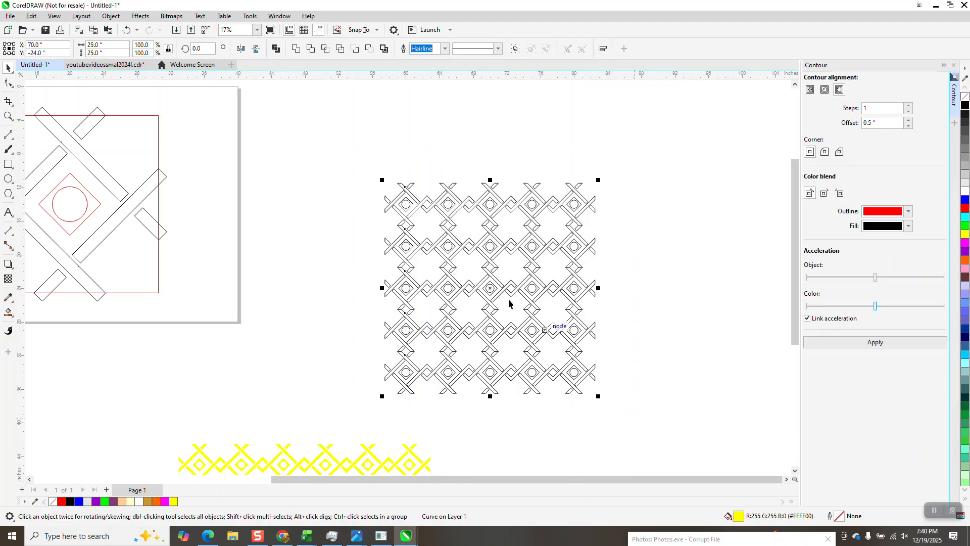
click(296, 49)
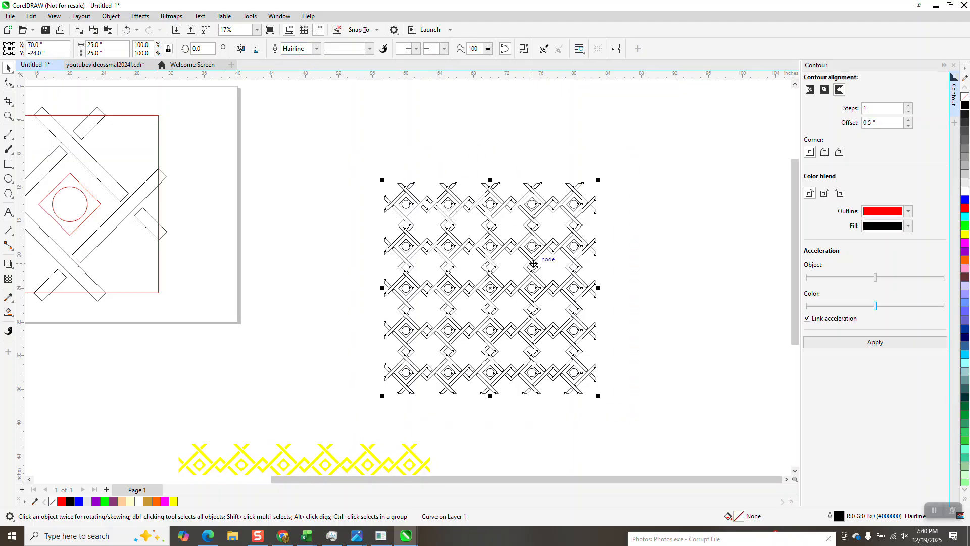
Fill the welded five-by-five lattice curve with yellow and remove its outline.
click(8, 116)
drag(382, 181, 489, 234)
scroll(461, 200, down, 2)
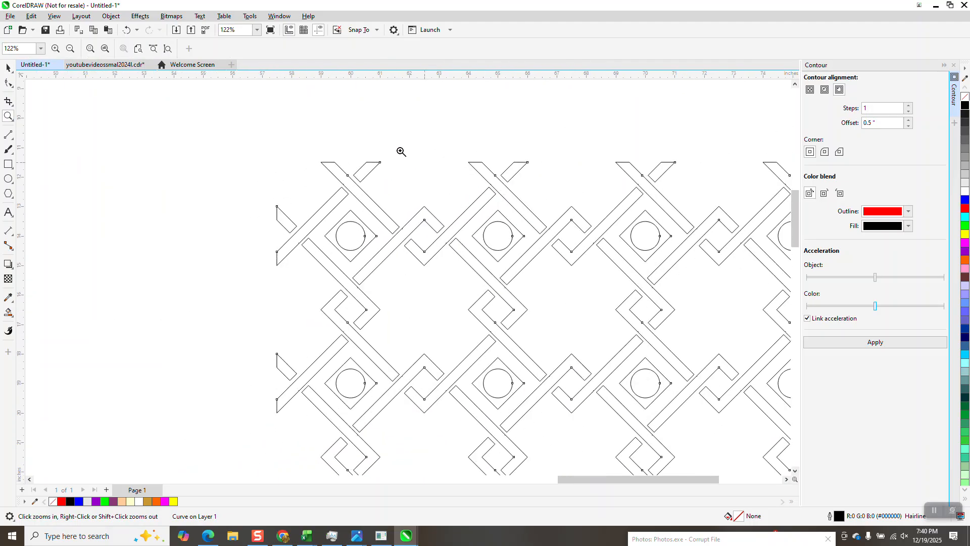
click(8, 67)
scroll(195, 103, down, 1)
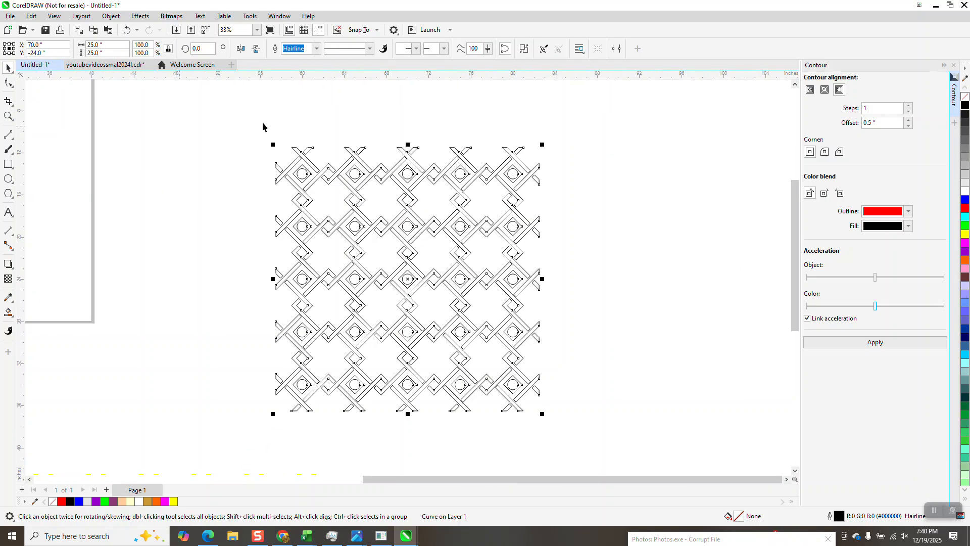
click(965, 234)
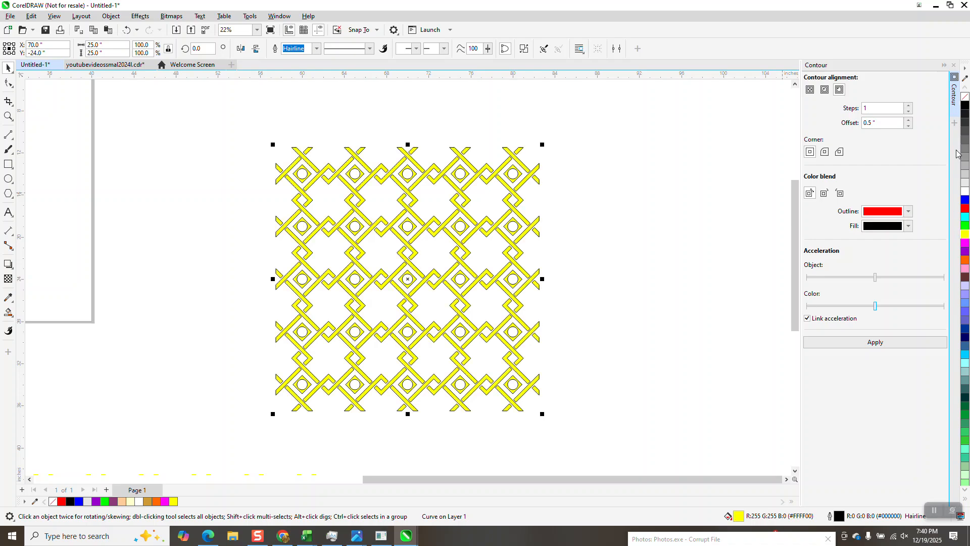
right_click(965, 97)
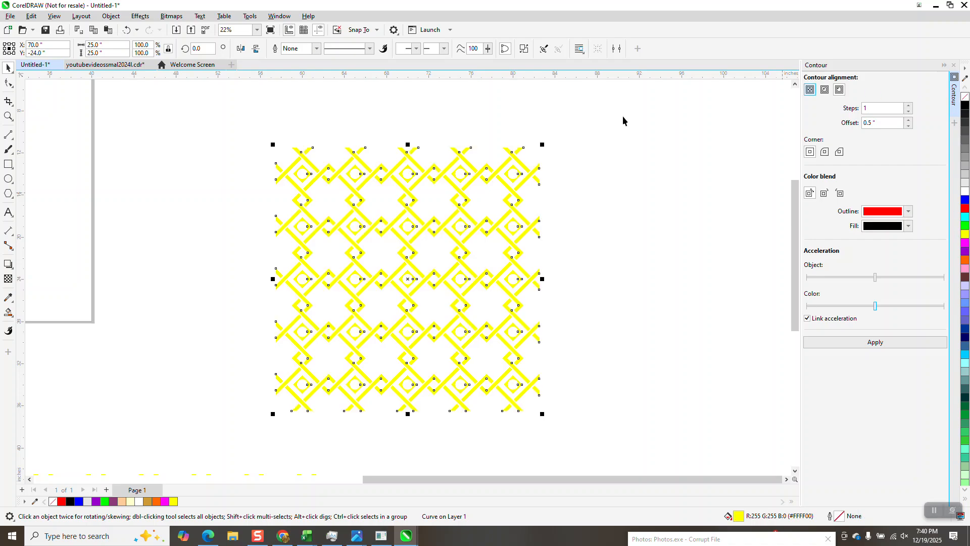
Draw a rectangle about 36.5 by 30.5 inches around the yellow lattice, fill it black and send it to the back of the page.
scroll(308, 266, down, 2)
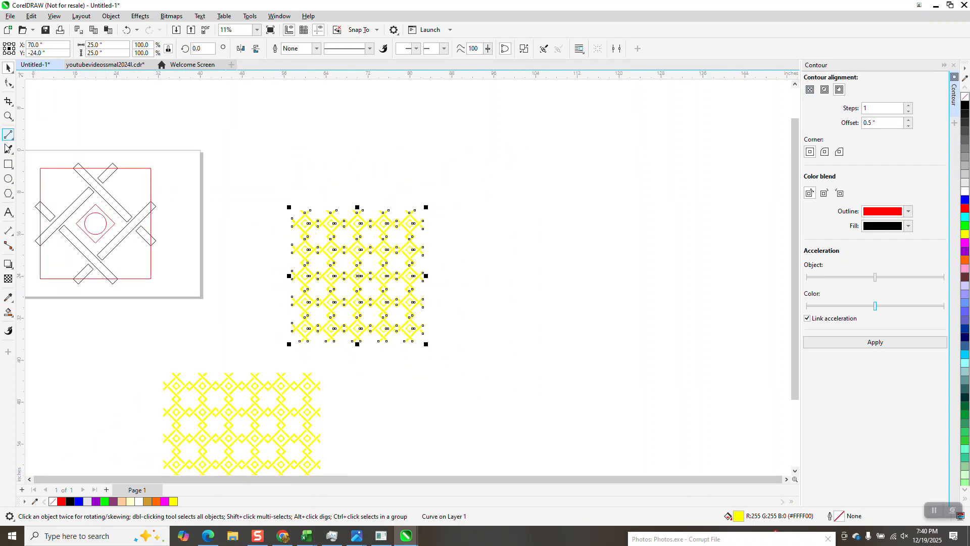
click(8, 165)
drag(262, 189, 453, 349)
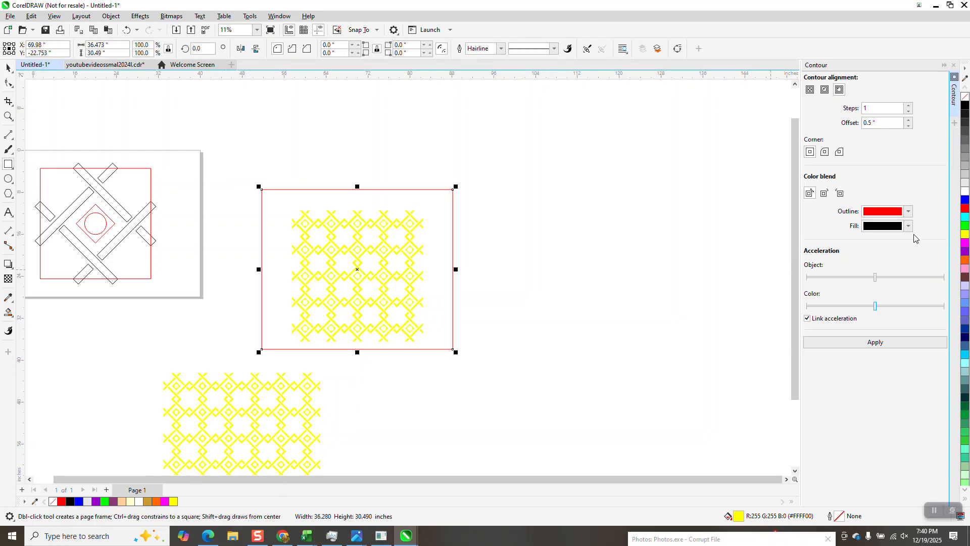
click(965, 108)
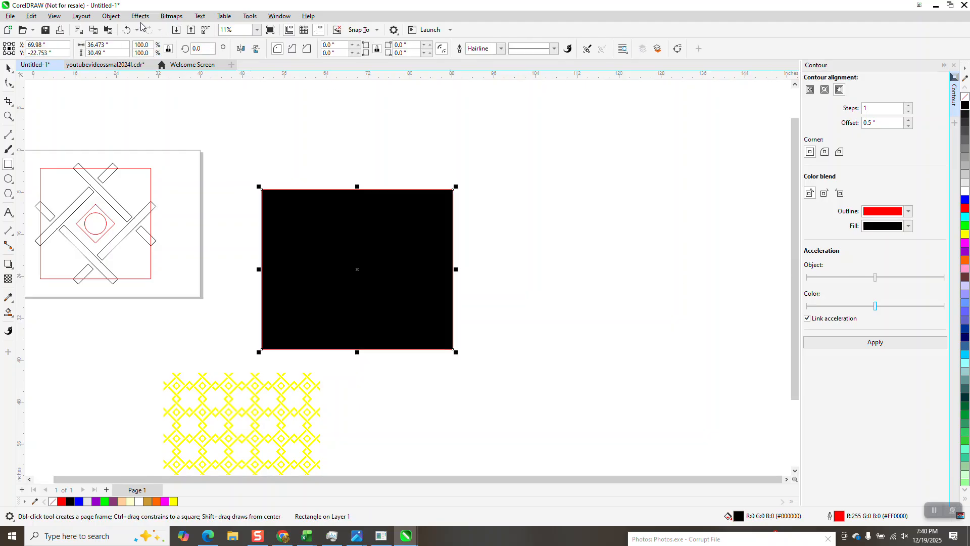
click(111, 16)
mouse_move(152, 176)
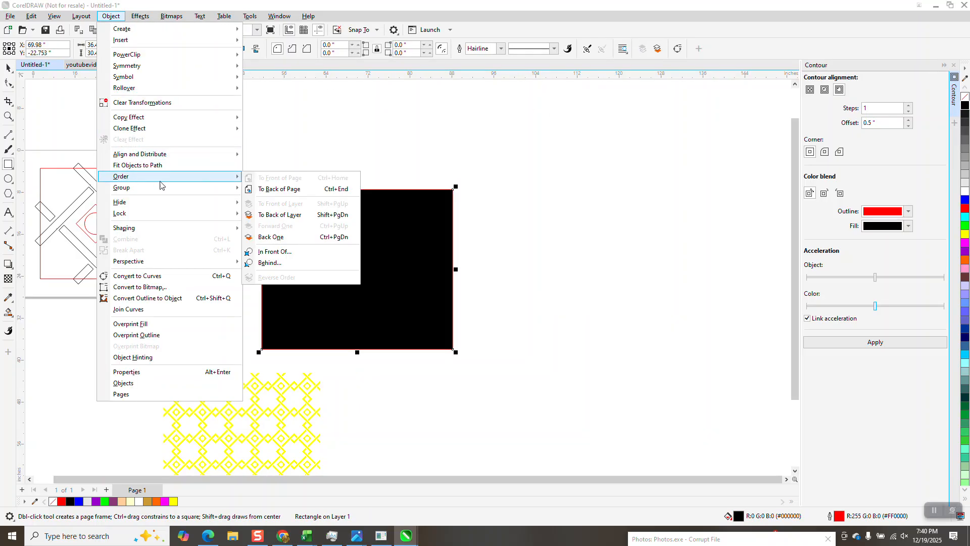
click(332, 192)
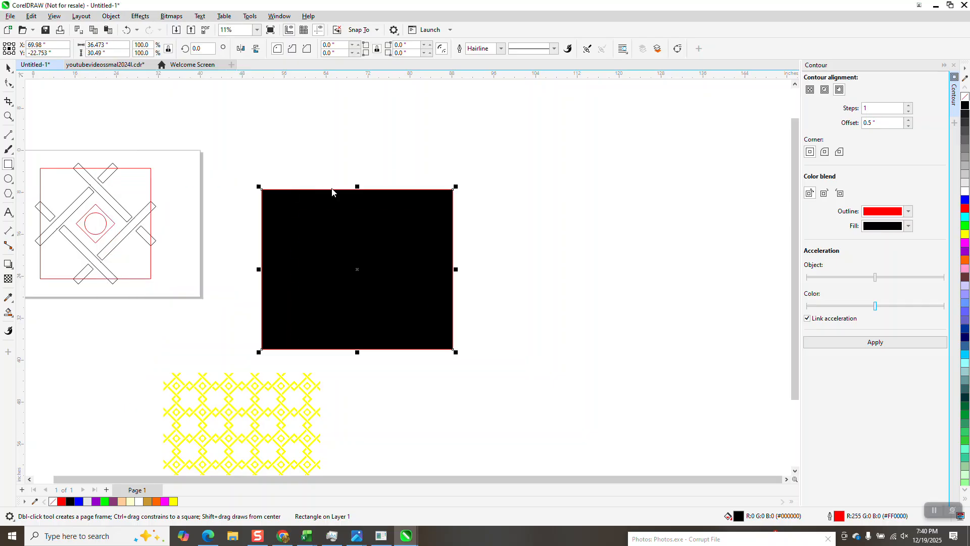
Inspect the interlacing of the yellow lattice on black and compare it with the trimmed unit and the original crossed-bar construction.
click(9, 116)
drag(316, 208, 421, 292)
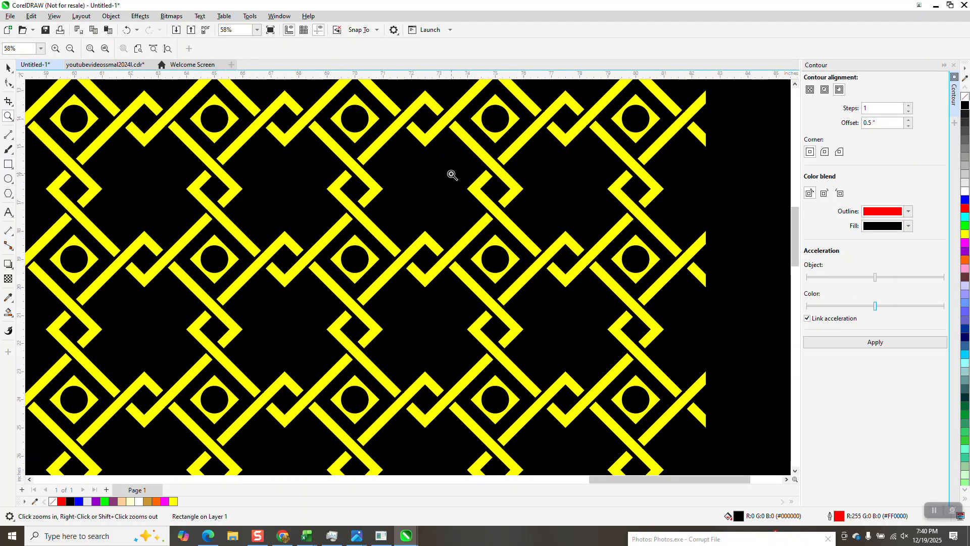
scroll(453, 175, down, 1)
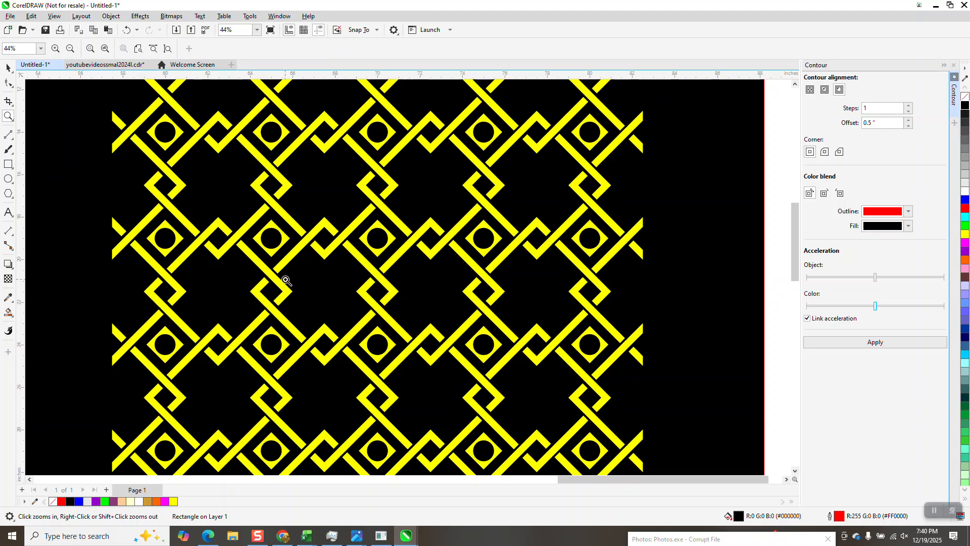
scroll(364, 281, down, 2)
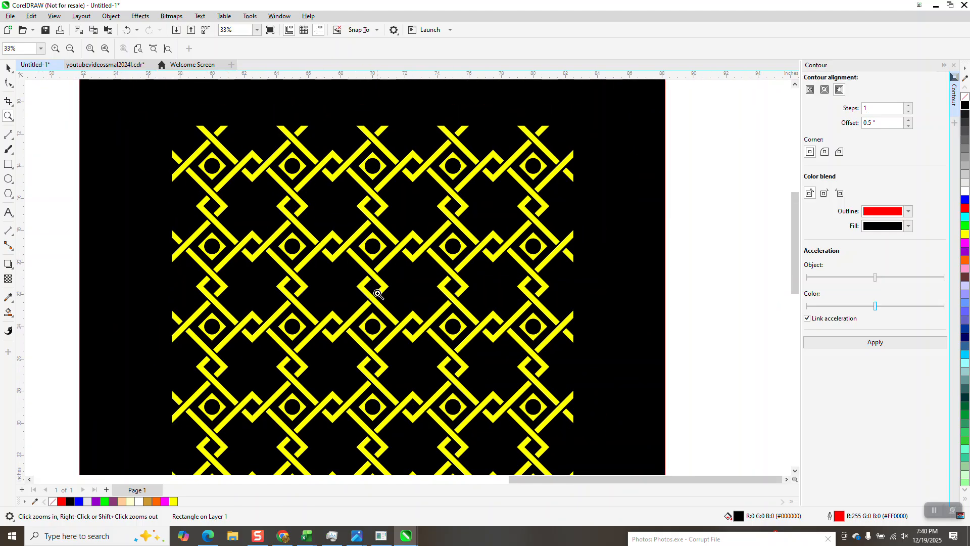
scroll(377, 286, down, 5)
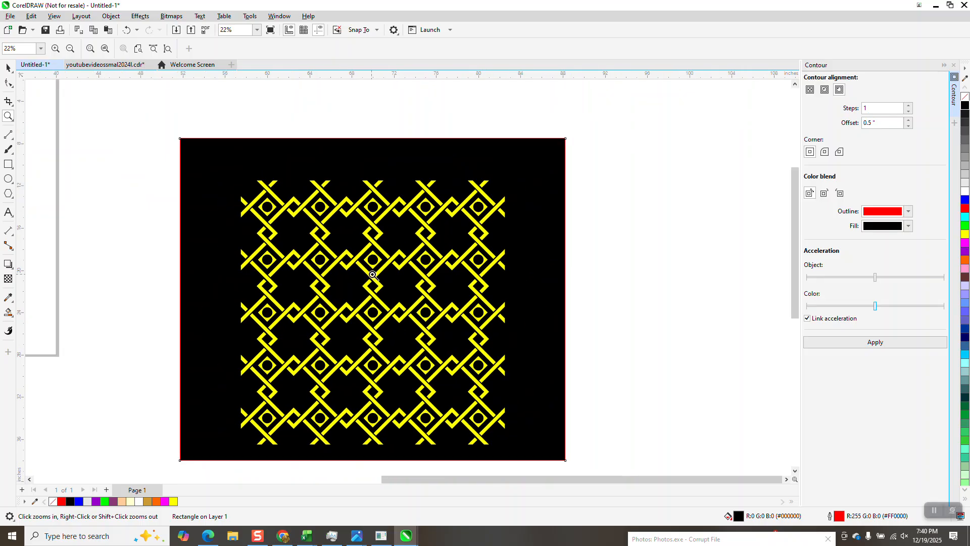
scroll(381, 263, down, 3)
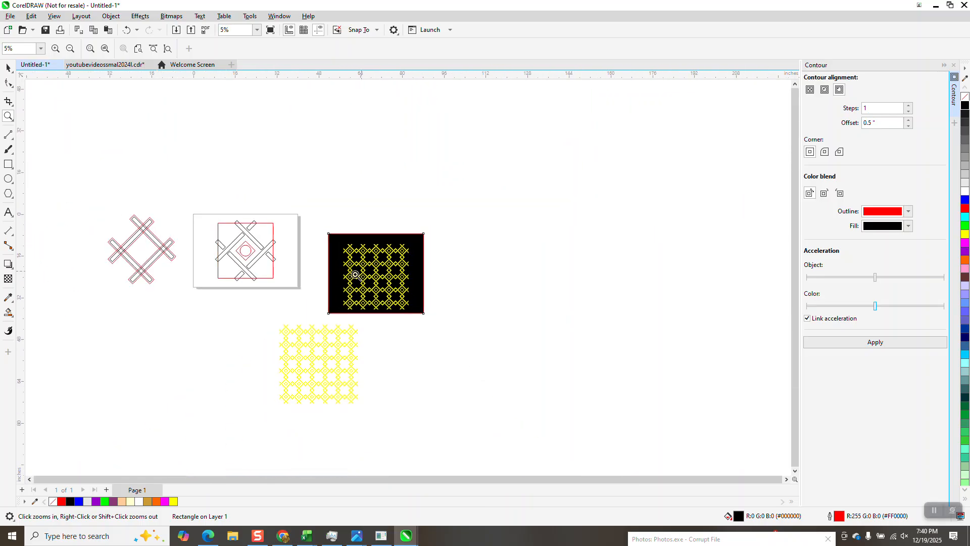
scroll(285, 297, up, 6)
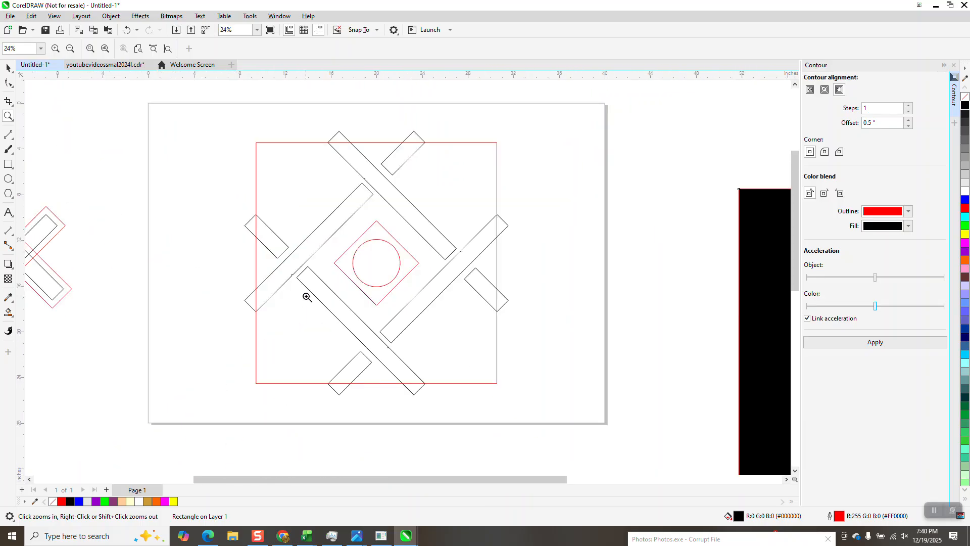
scroll(308, 298, down, 3)
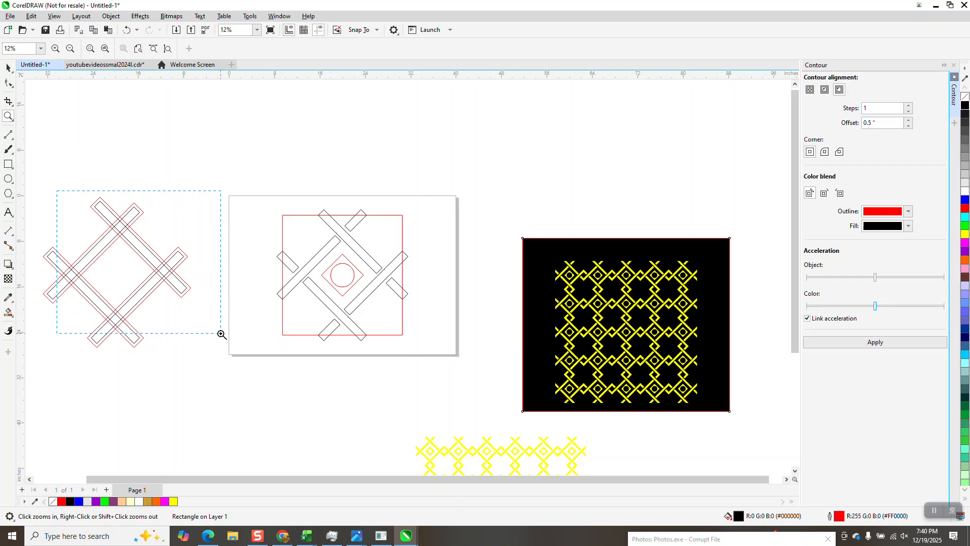
drag(221, 333, 221, 334)
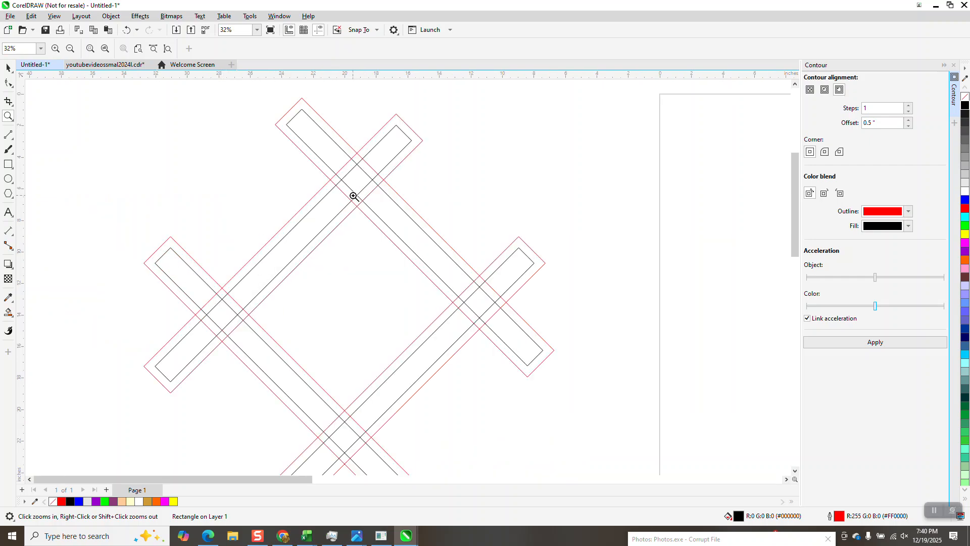
scroll(353, 196, down, 6)
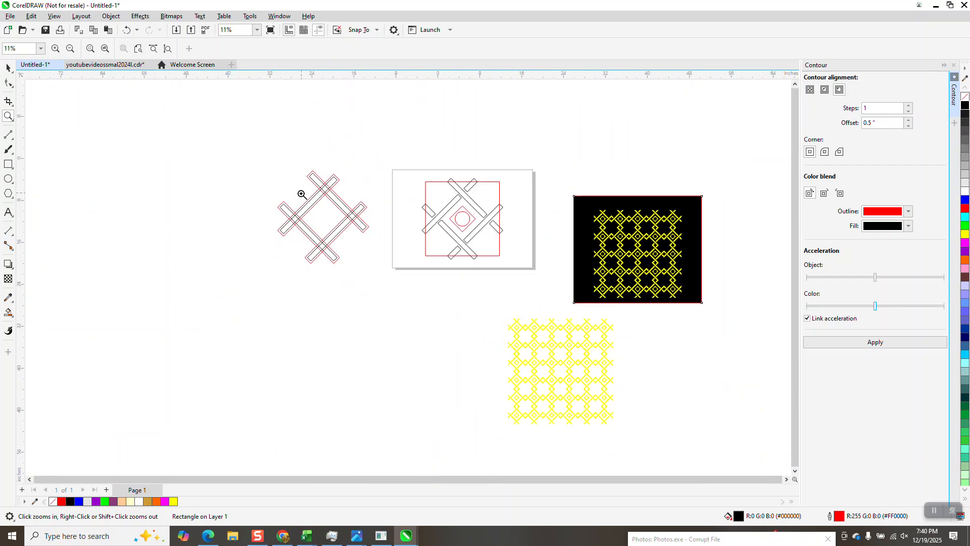
drag(538, 211, 643, 293)
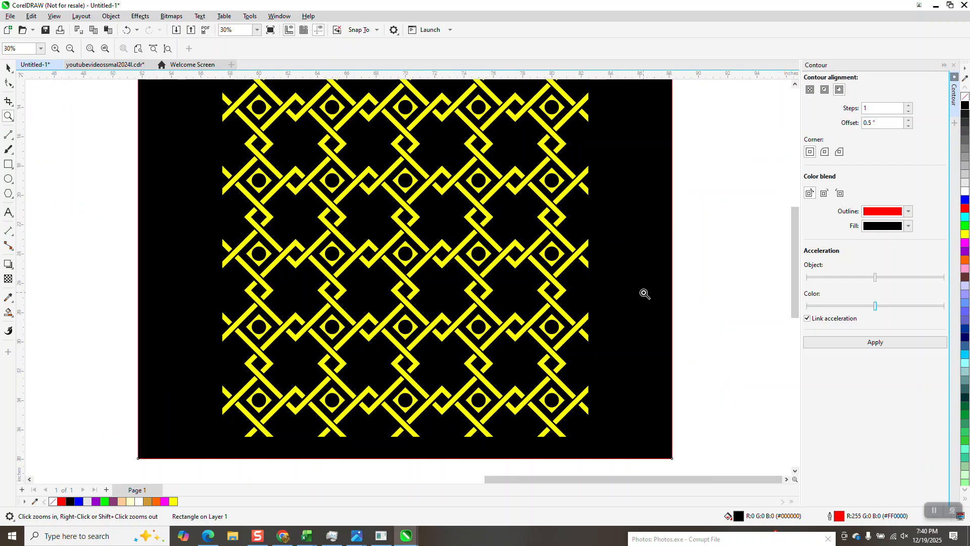